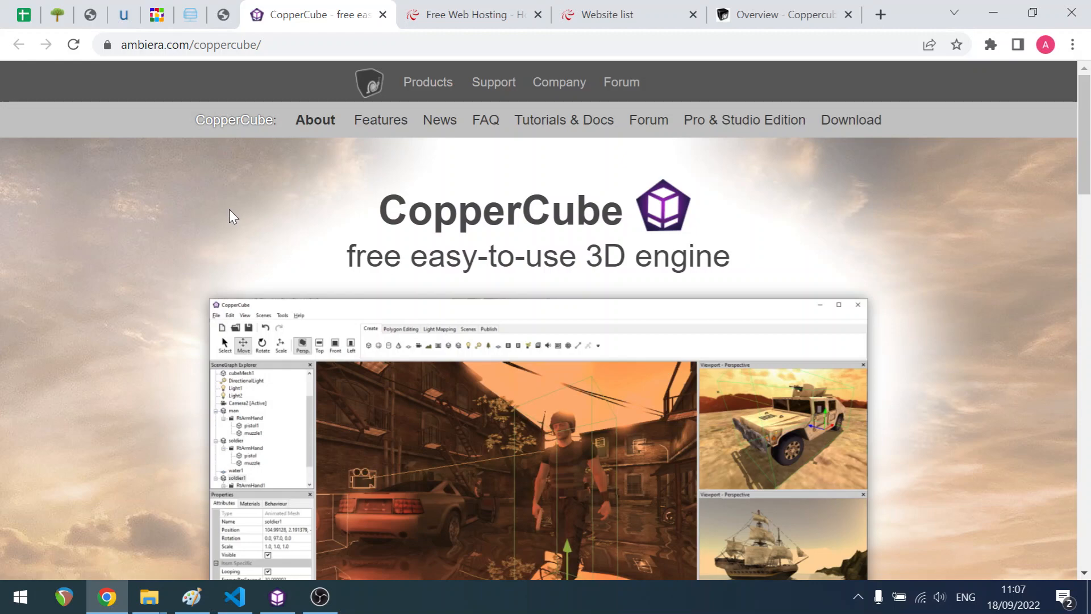
# - Review the chat log architecture diagram showing two CopperCube clients updating and getting a shared internet file
pyautogui.click(192, 596)
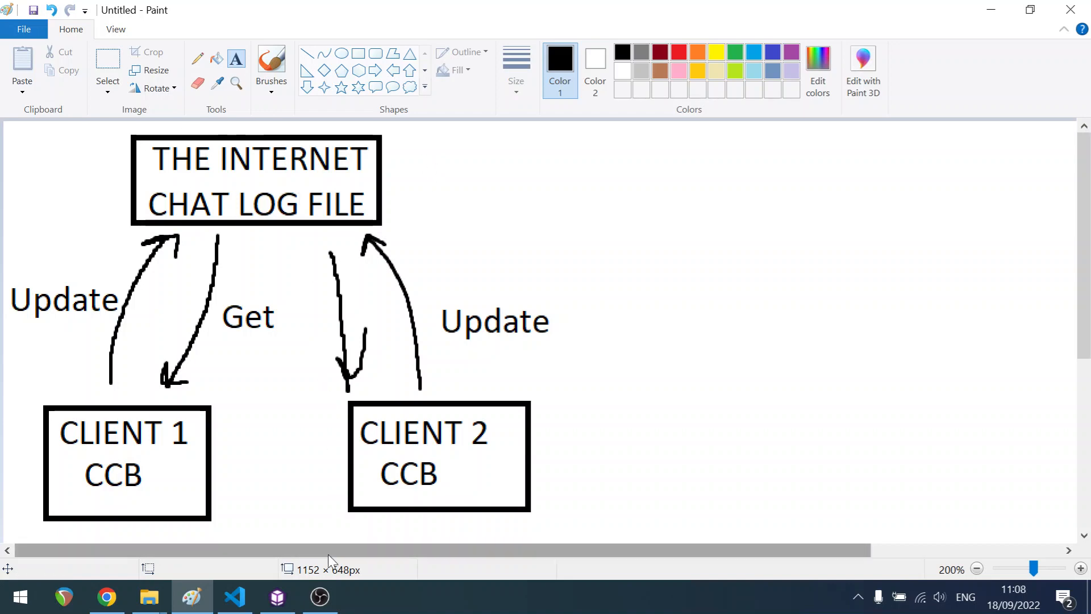
pyautogui.click(319, 597)
pyautogui.click(339, 521)
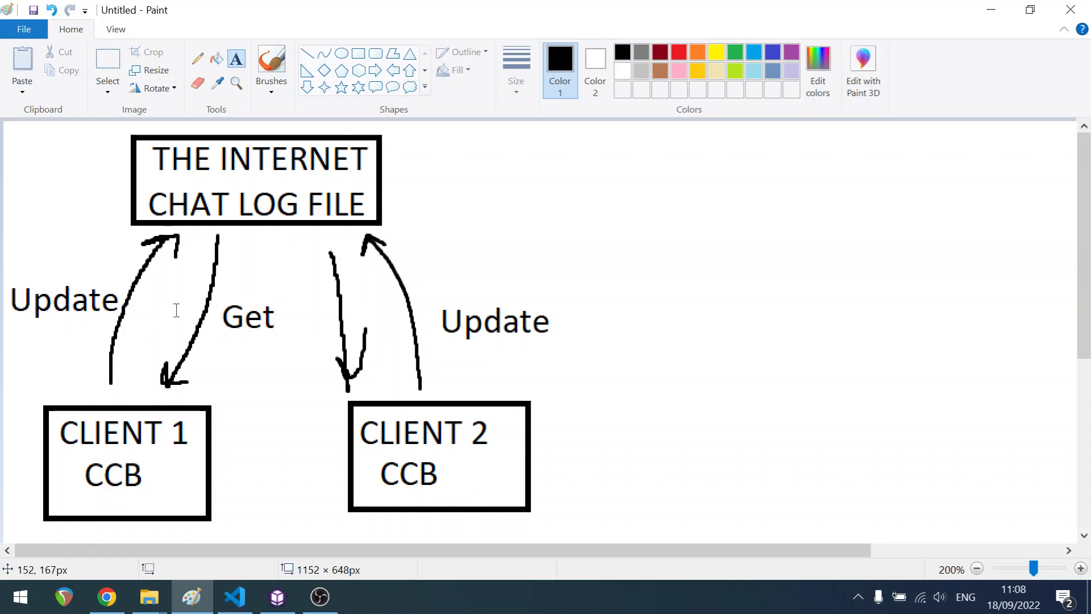
pyautogui.click(106, 597)
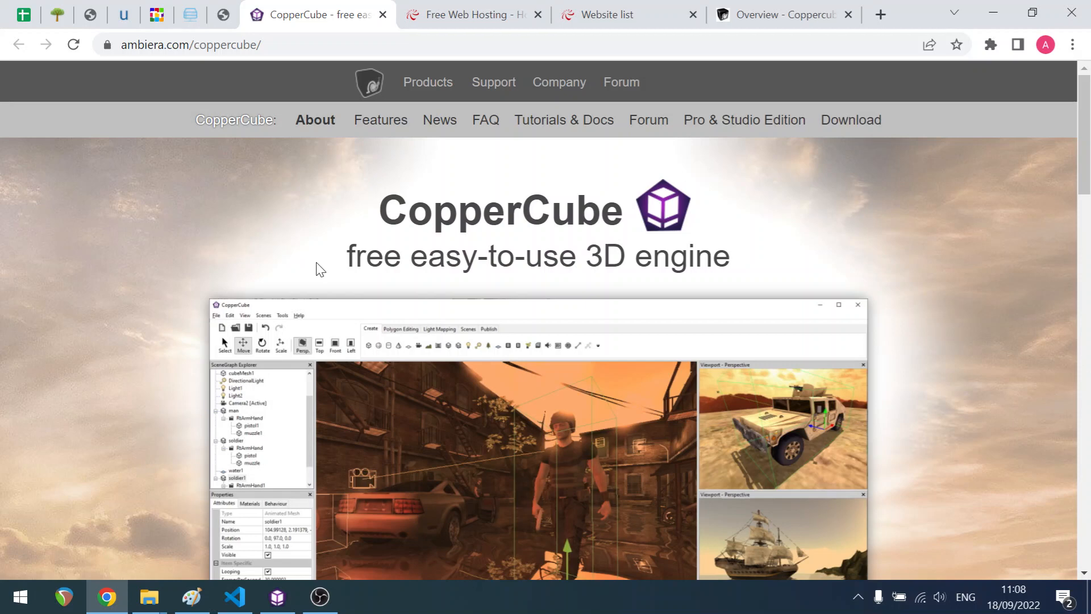
# - Review the features of the 000webhost Free Web Hosting plan
pyautogui.click(500, 15)
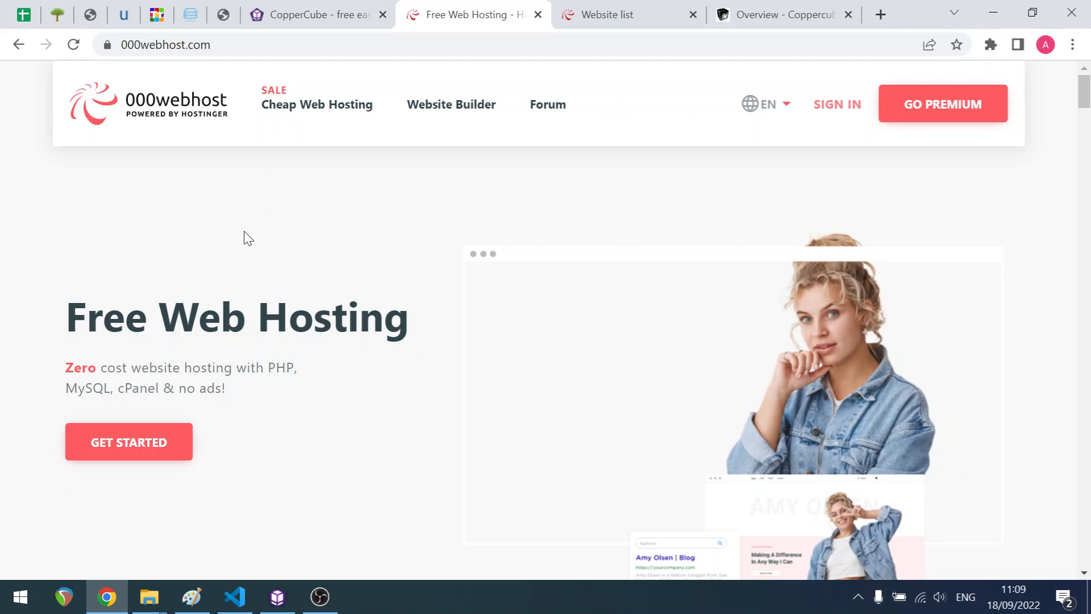
pyautogui.scroll(-8, 244, 238)
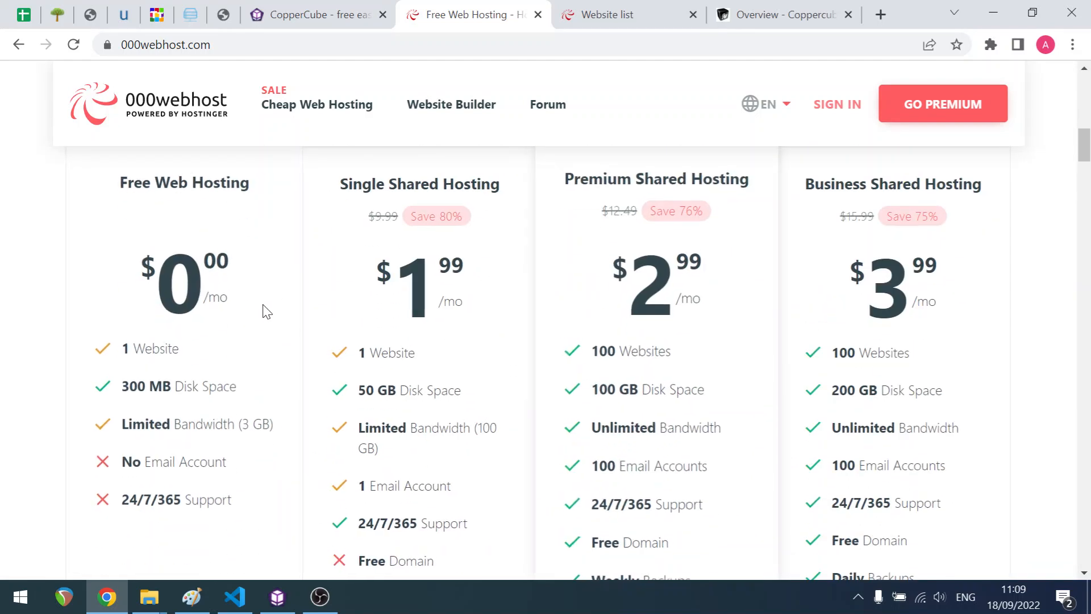
pyautogui.moveTo(119, 180); pyautogui.dragTo(276, 181)
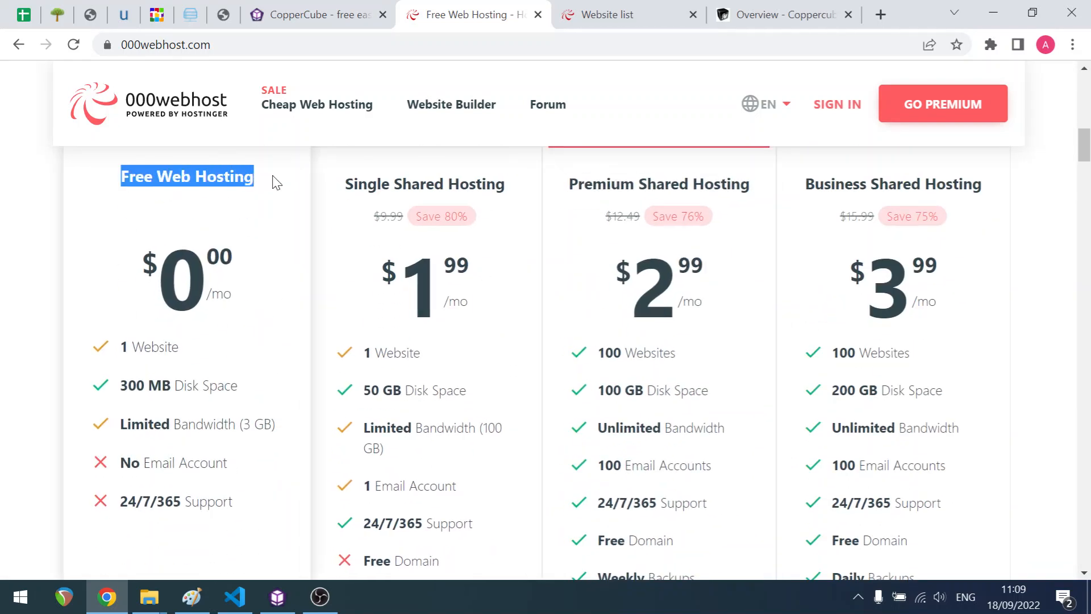
pyautogui.click(276, 182)
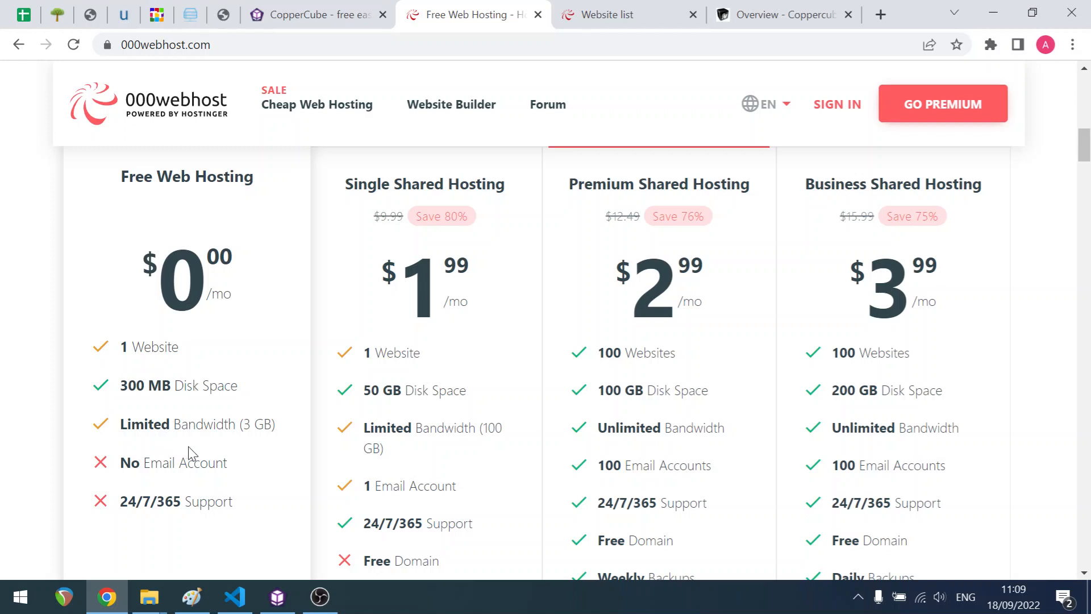
pyautogui.moveTo(120, 425); pyautogui.dragTo(284, 433)
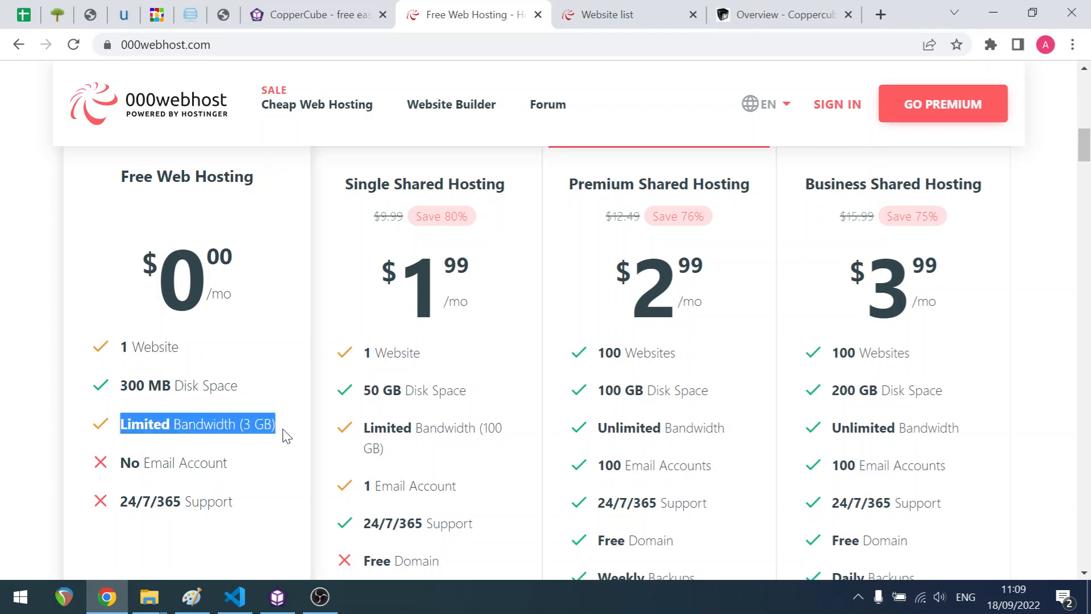
pyautogui.click(271, 442)
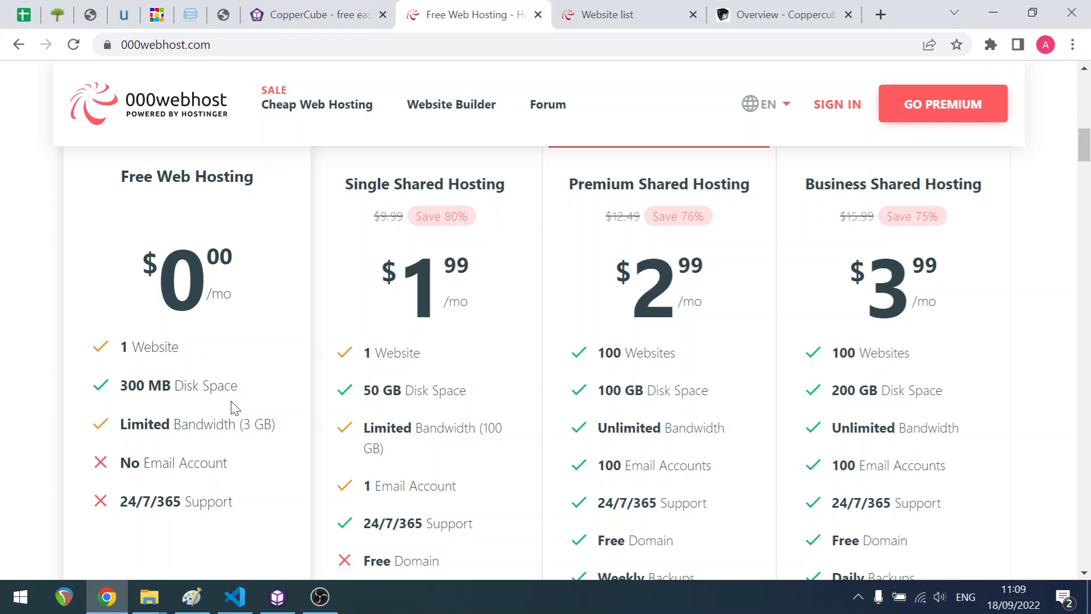
pyautogui.scroll(10, 233, 408)
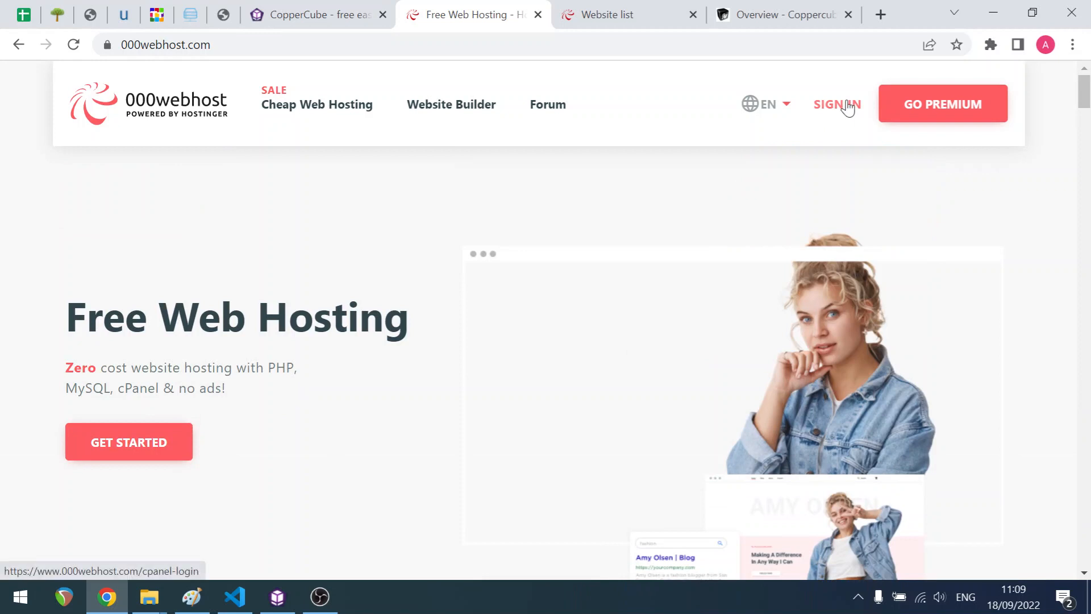
# - Try to create a new website named ccb-shout-box with a newly generated password
pyautogui.click(615, 21)
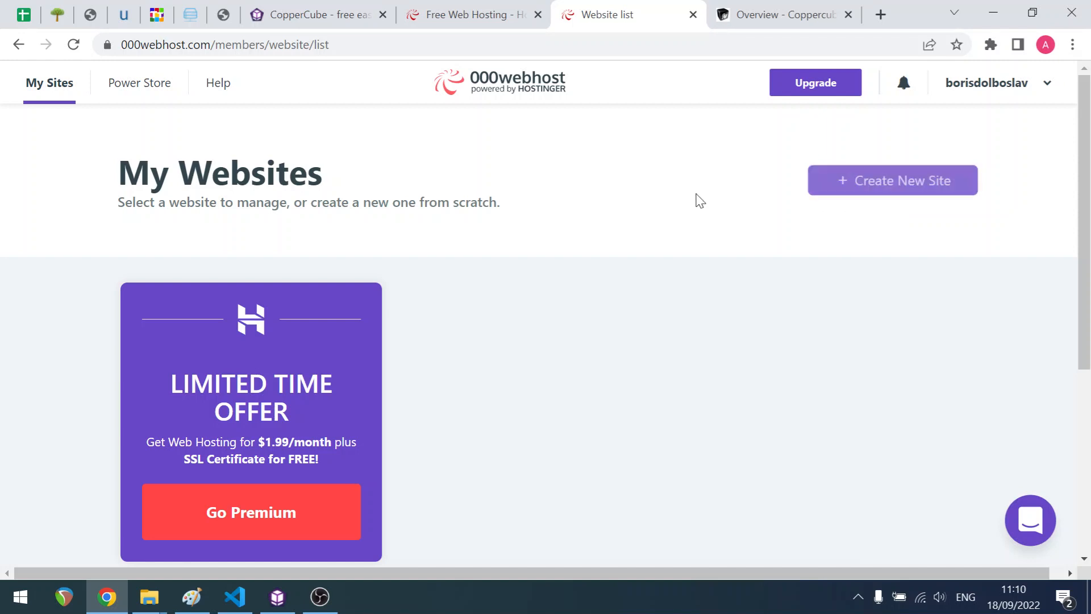
pyautogui.click(879, 186)
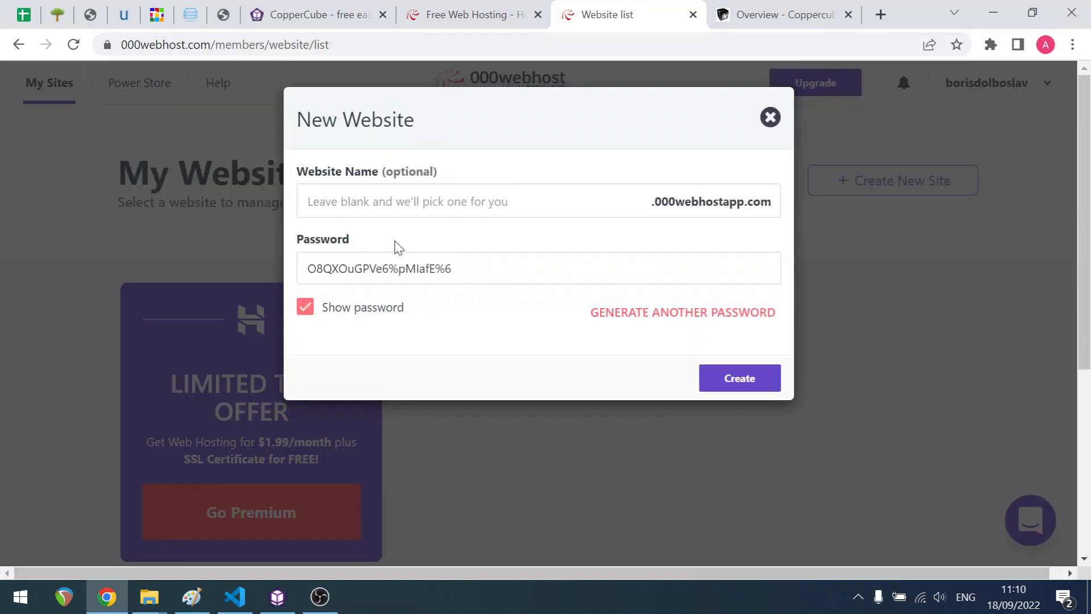
pyautogui.click(446, 195)
pyautogui.write('c')
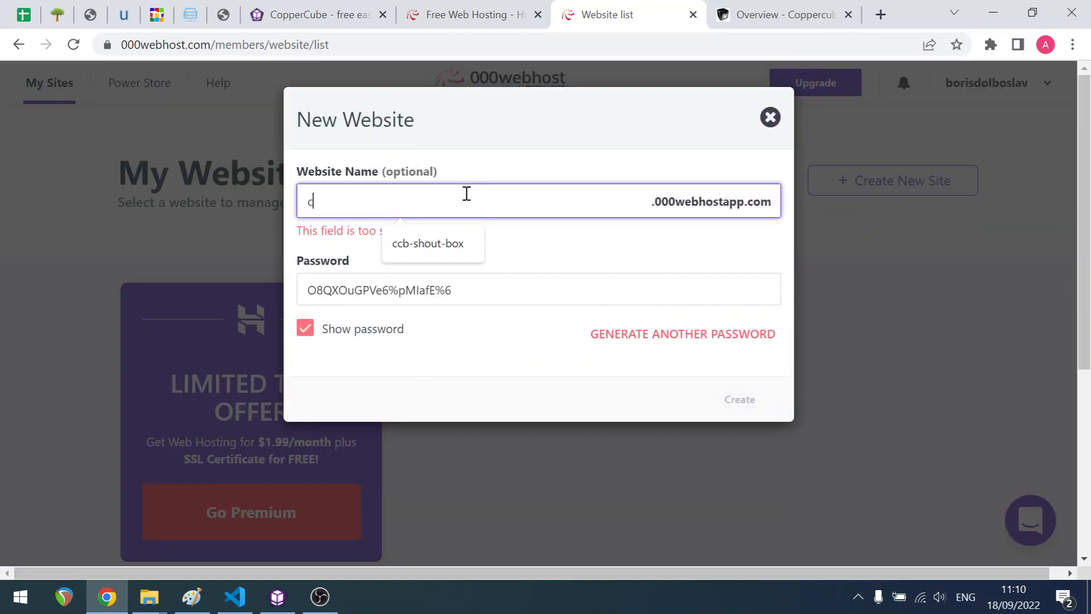
pyautogui.press('Down')
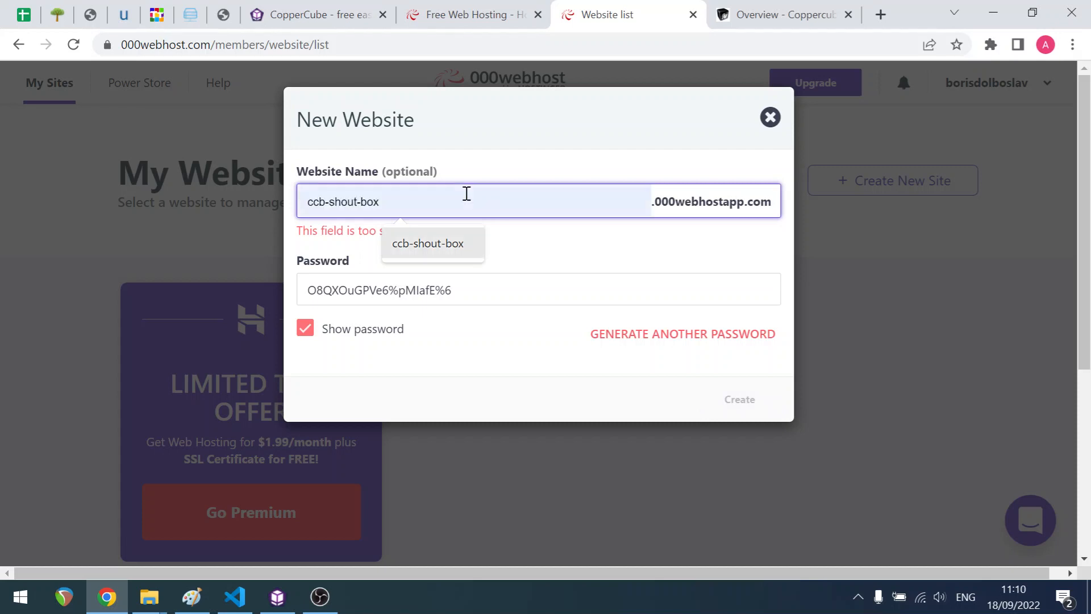
pyautogui.click(419, 250)
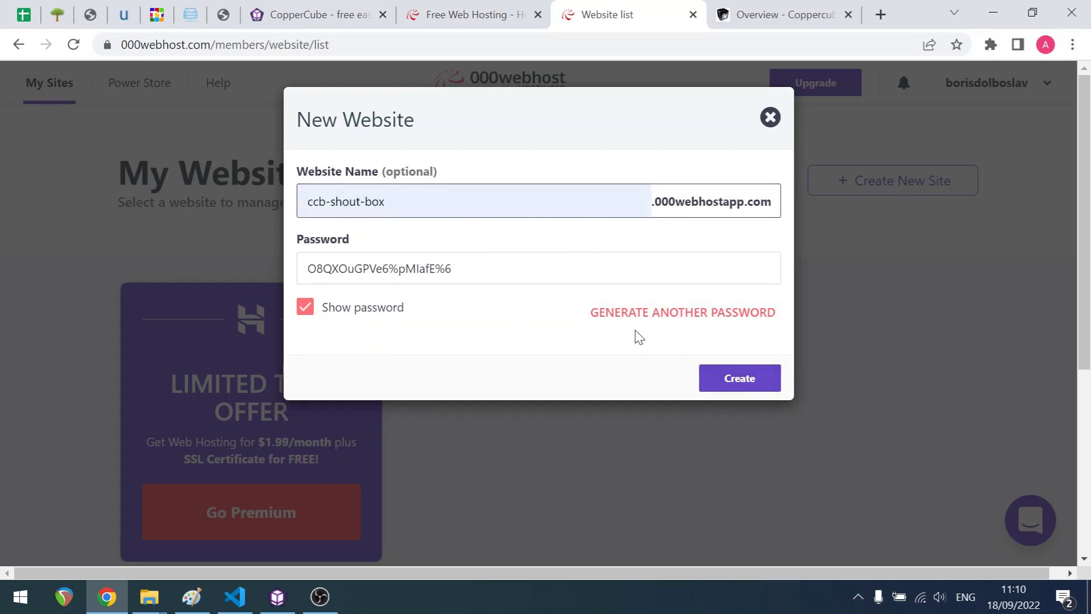
pyautogui.click(682, 313)
pyautogui.click(756, 382)
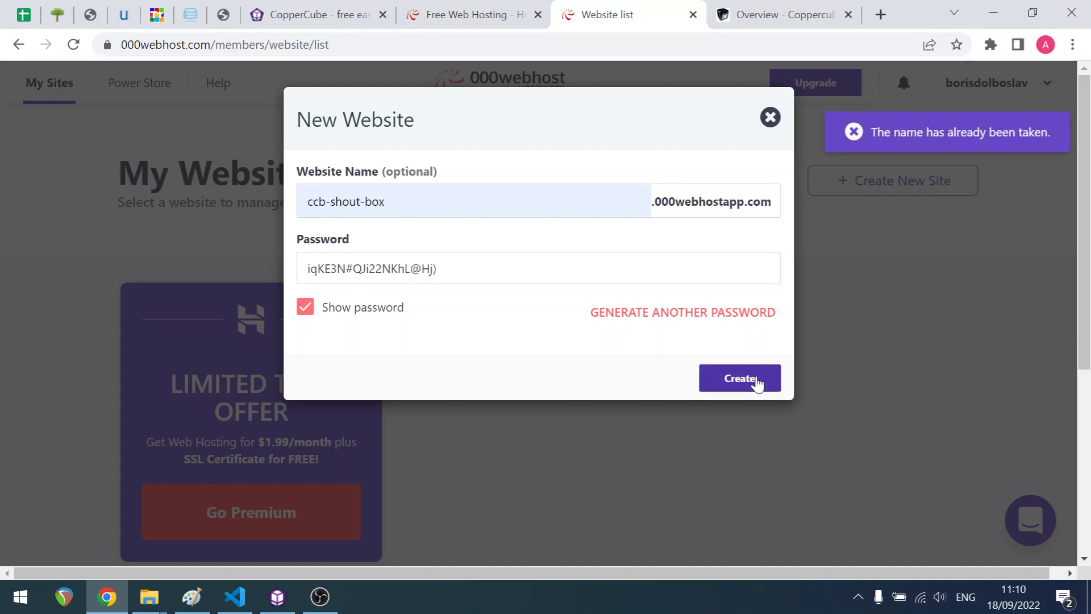
# - Change the website name to ccb-shout-box-2 and create the site
pyautogui.click(468, 210)
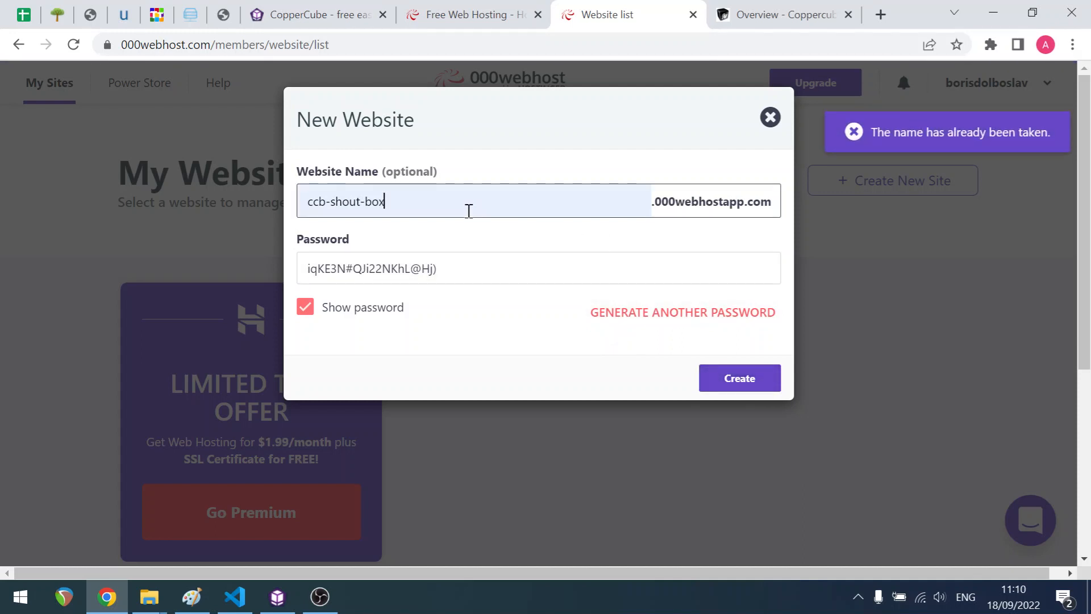
pyautogui.write('-2')
pyautogui.click(618, 368)
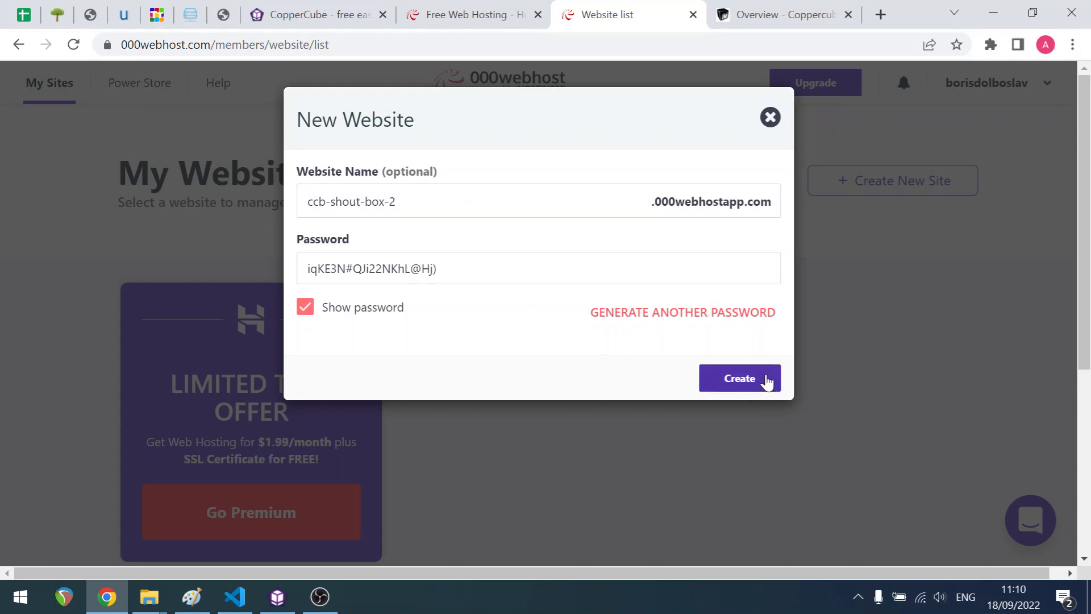
pyautogui.click(747, 381)
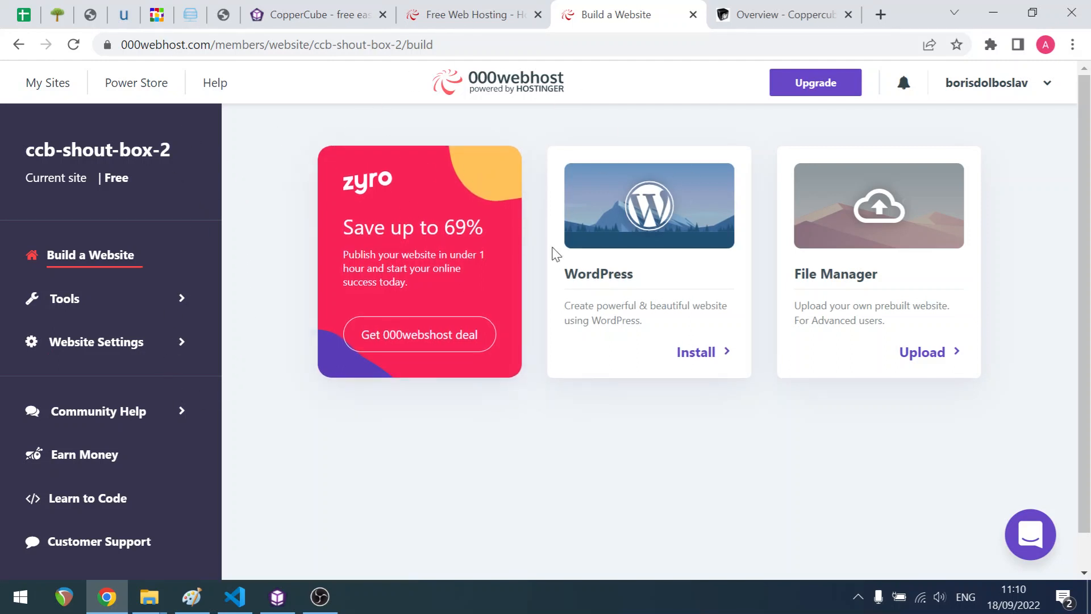
# - Open the site's file manager and go into the public_html folder
pyautogui.click(143, 300)
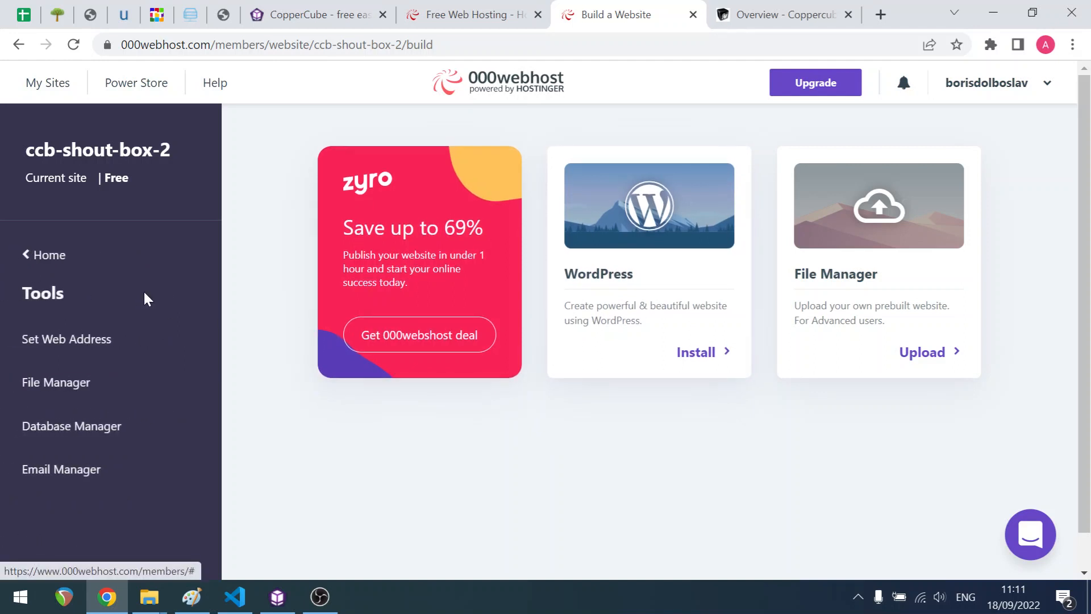
pyautogui.click(80, 383)
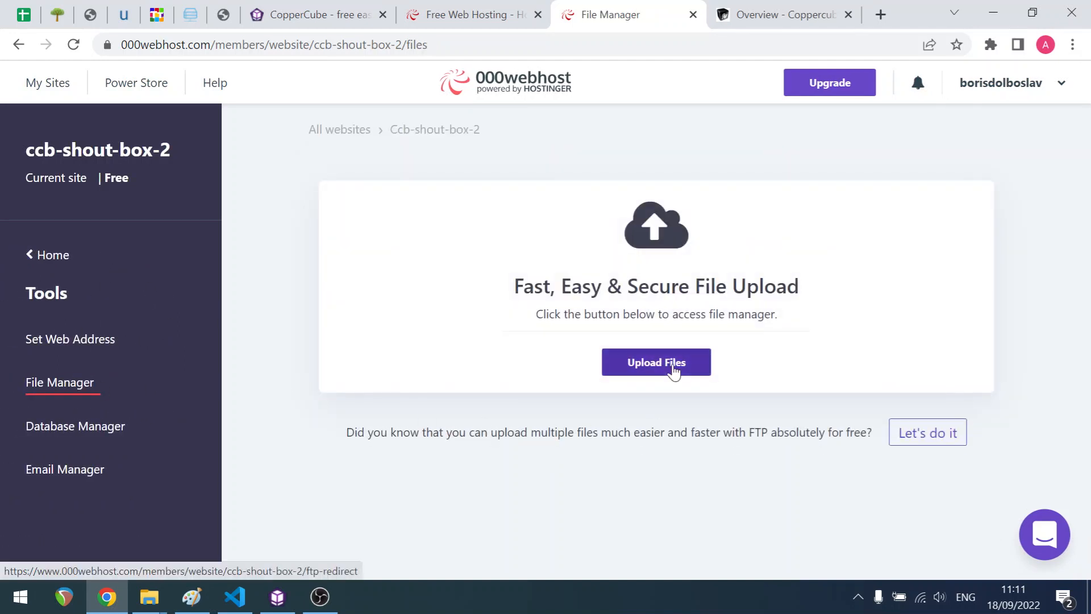
pyautogui.click(674, 372)
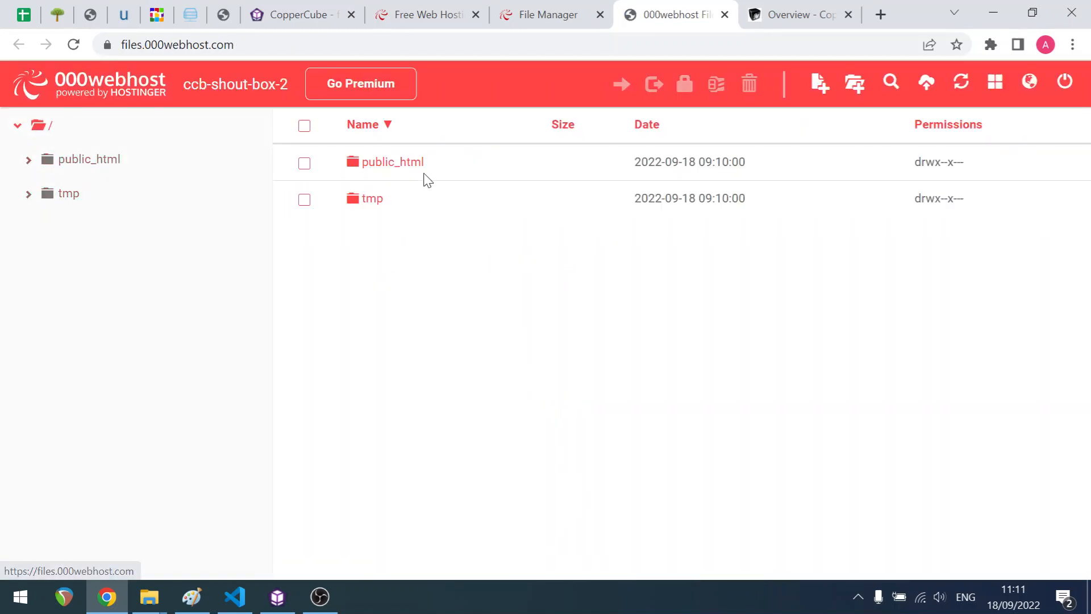
pyautogui.click(385, 171)
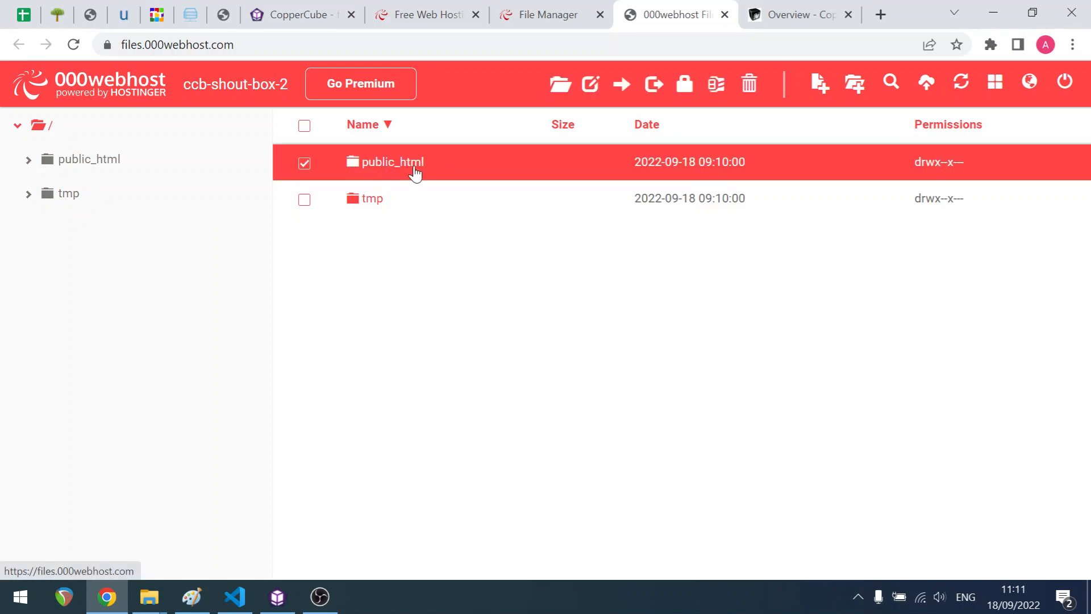
pyautogui.doubleClick(413, 172)
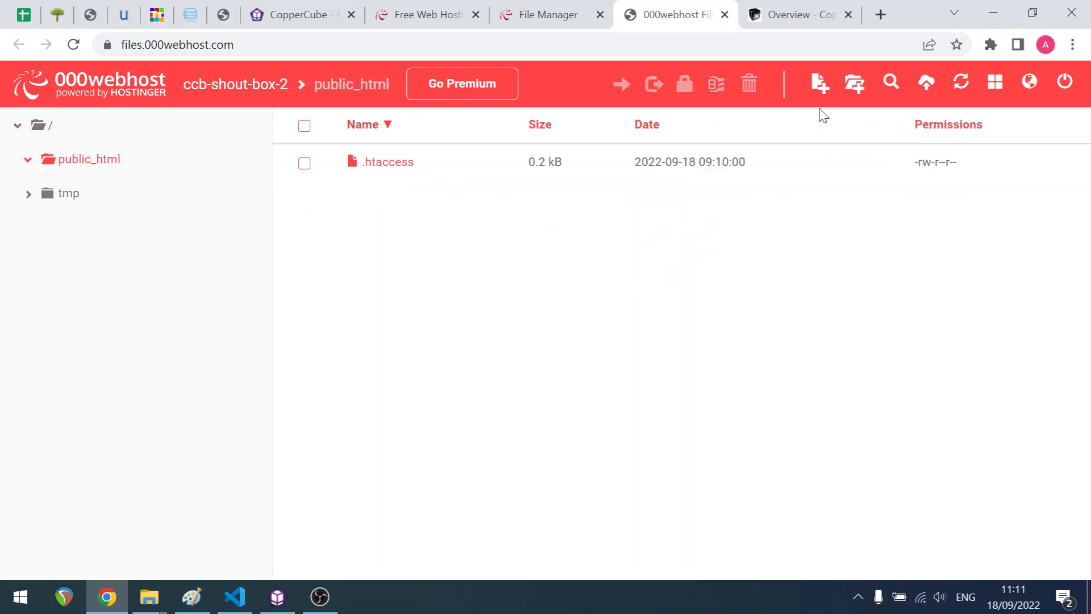
# - Create a new file named chatlog in public_html
pyautogui.click(820, 83)
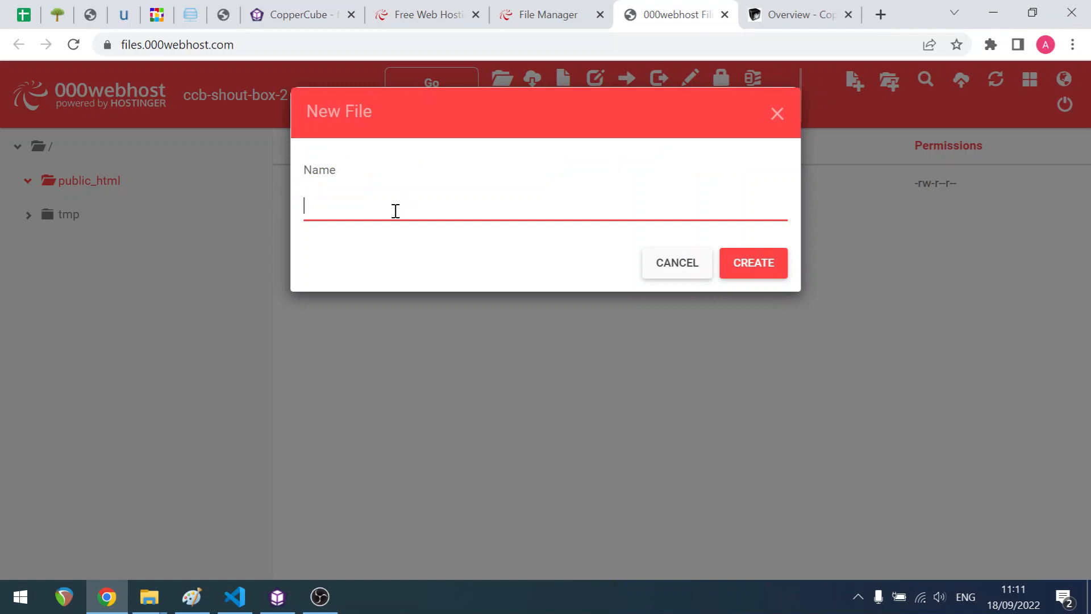
pyautogui.write('chatlog')
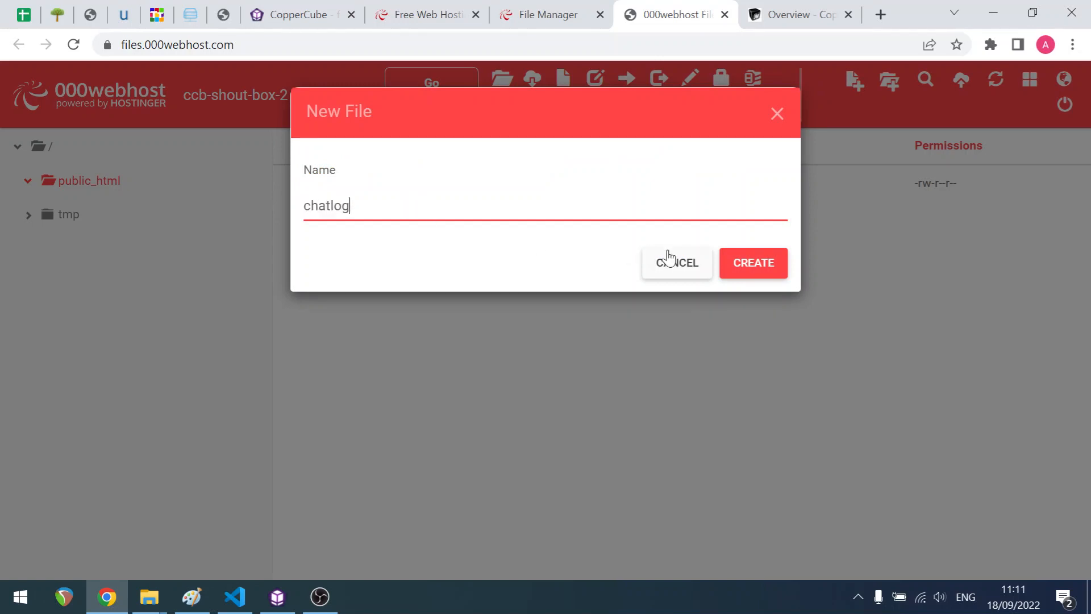
pyautogui.click(757, 261)
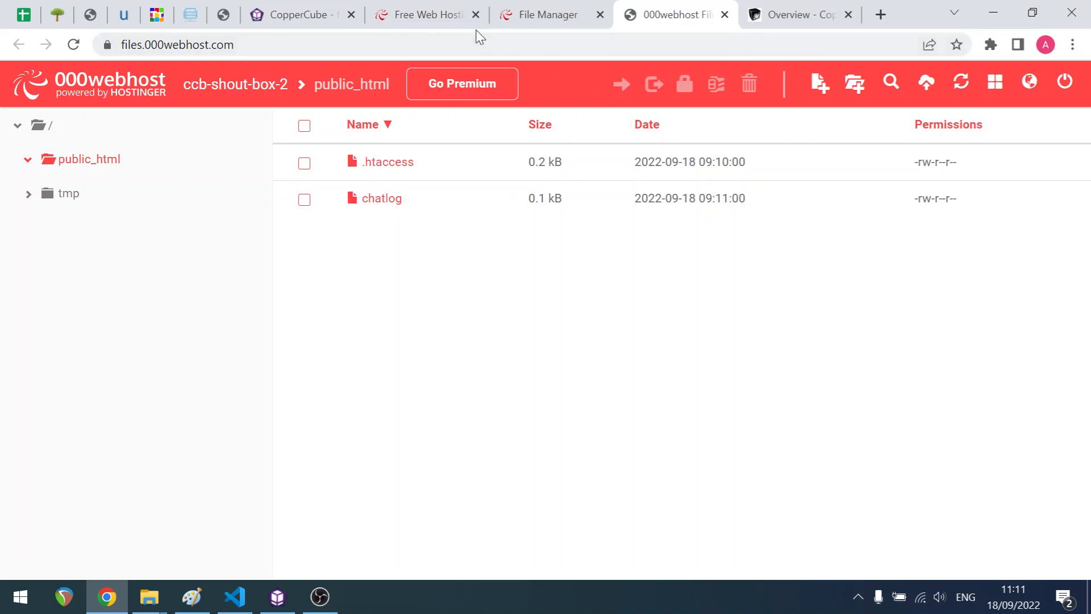
# - Return to My Sites and open the ccb-shout-box-2 website address in a new tab
pyautogui.click(557, 19)
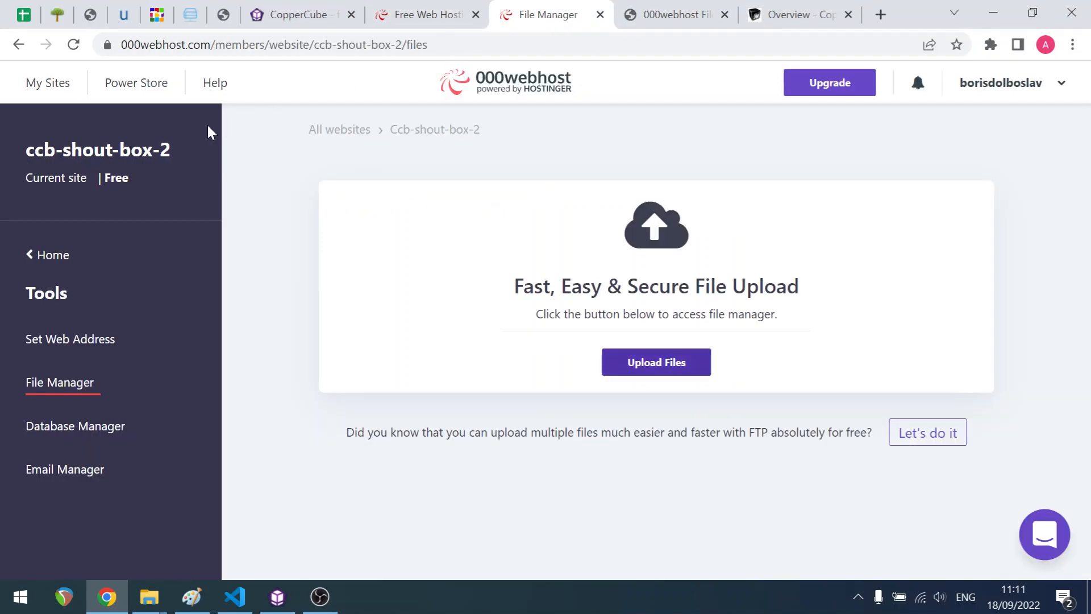
pyautogui.click(437, 18)
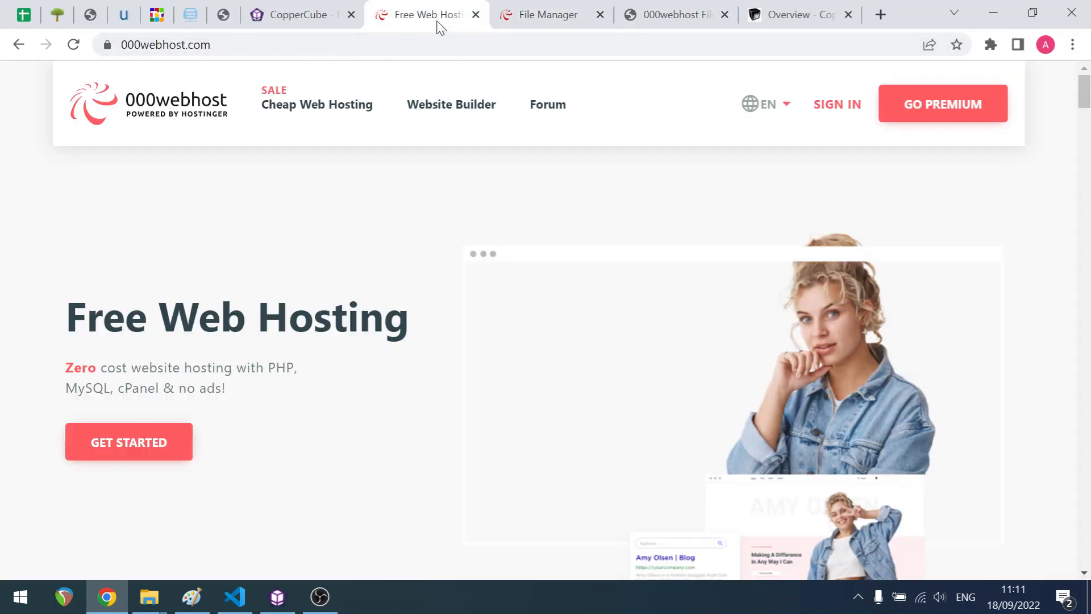
pyautogui.click(548, 13)
pyautogui.click(49, 86)
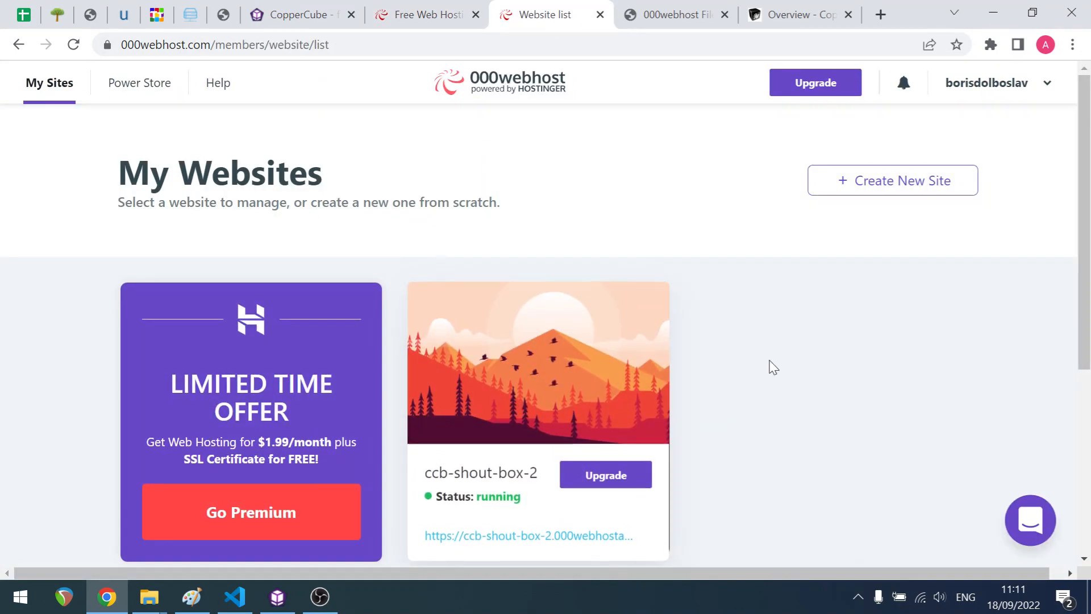
pyautogui.scroll(-3, 811, 338)
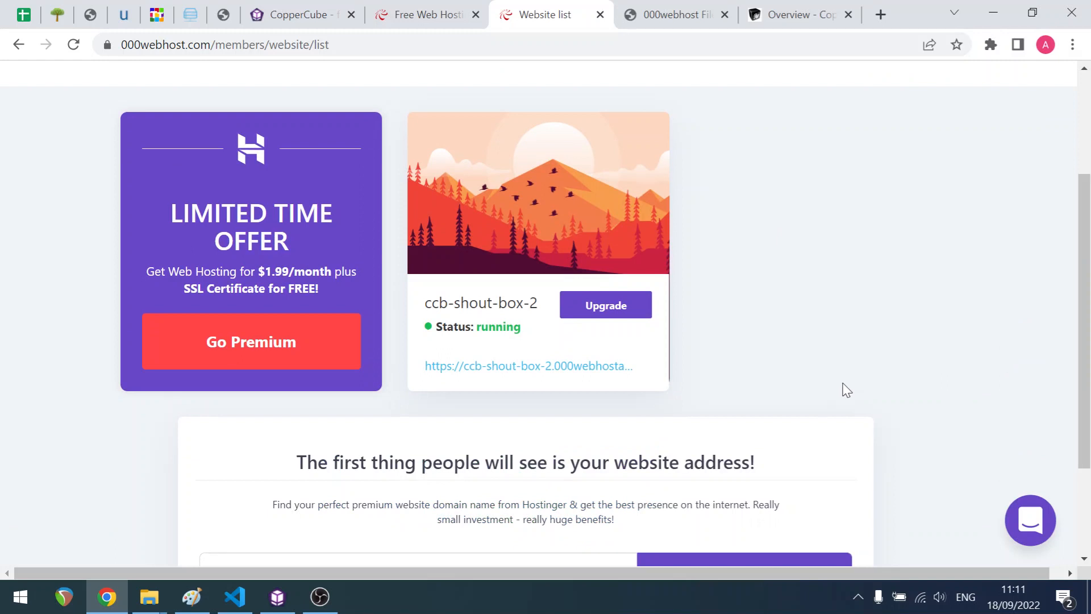
pyautogui.click(531, 369)
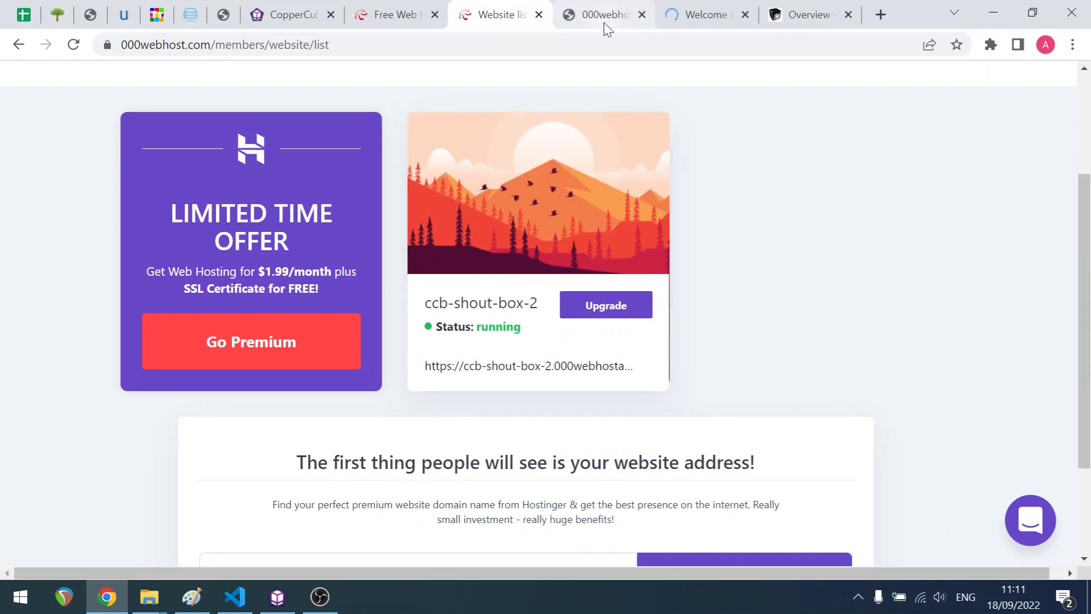
# - Open the chatlog file in the browser by adding /chatlog to the site's address
pyautogui.click(689, 15)
pyautogui.click(697, 44)
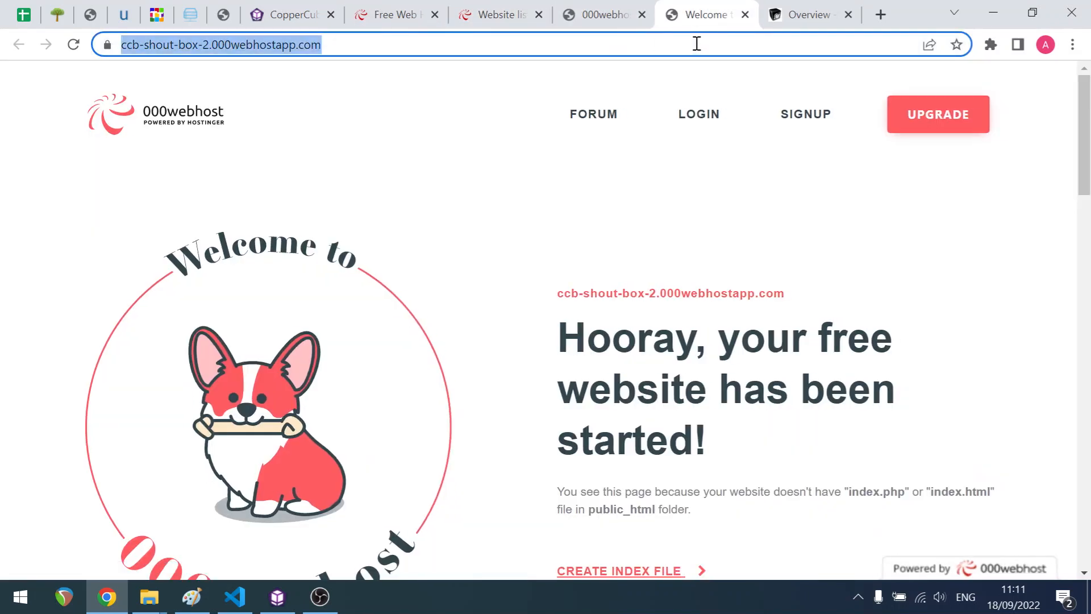
pyautogui.click(696, 44)
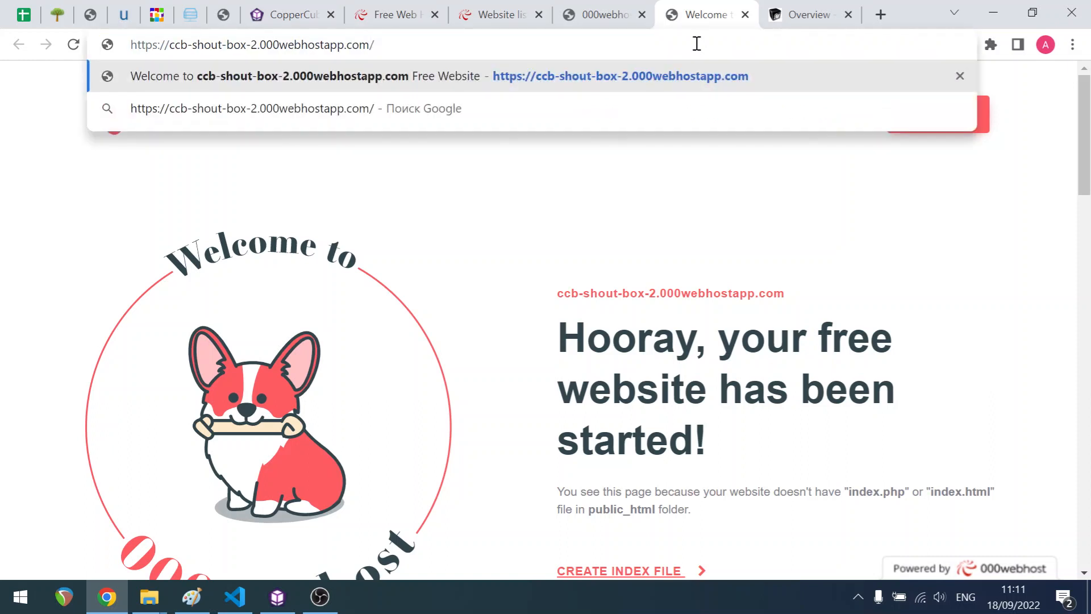
pyautogui.write('chatlog')
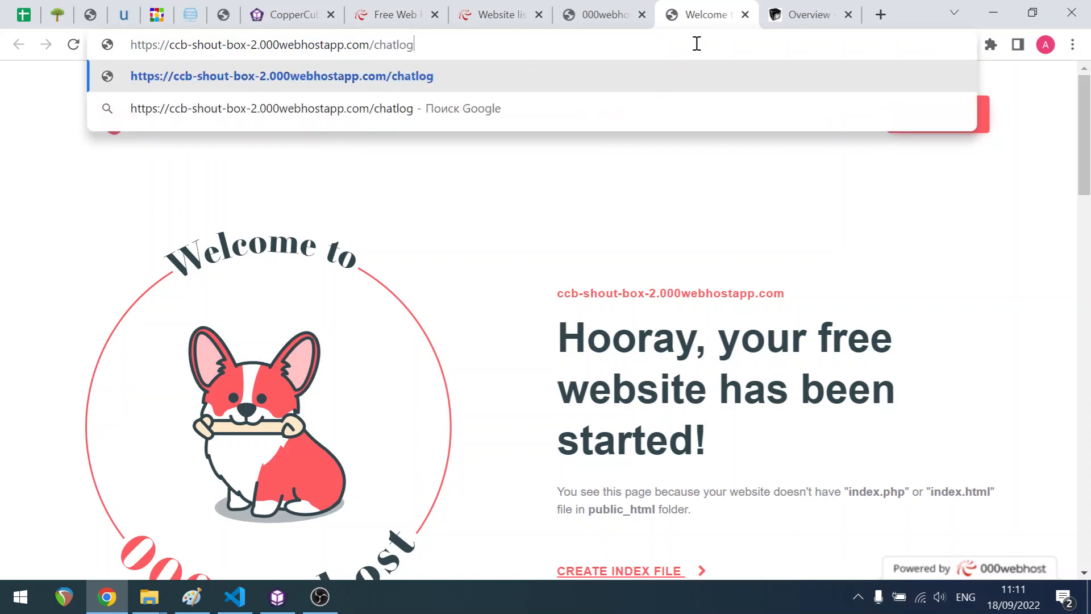
pyautogui.press('Return')
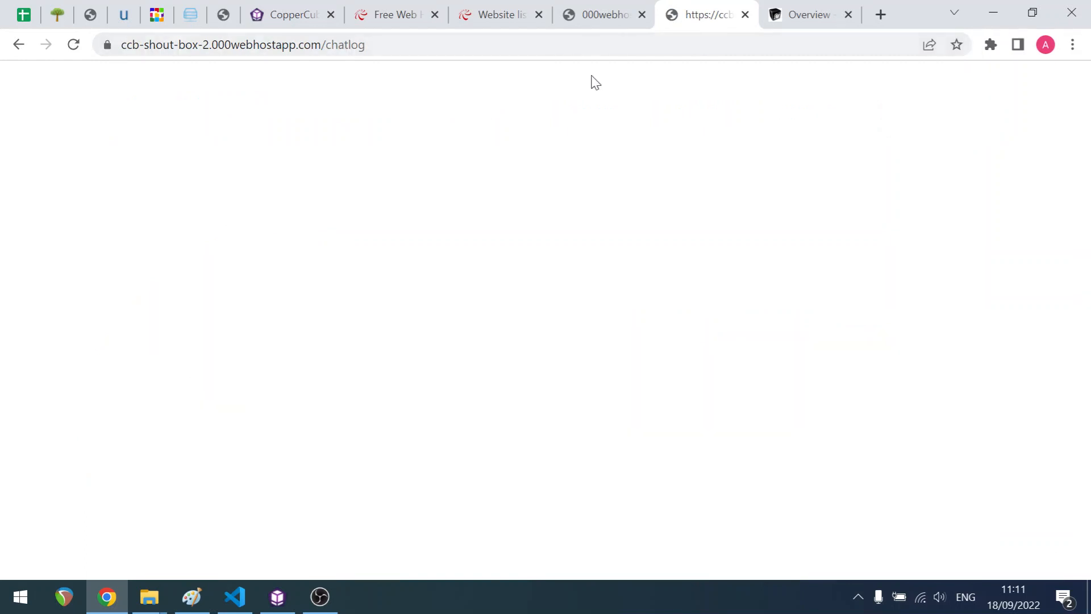
# - Edit the chatlog file in the file manager to contain "Hello from the chatlog." and save it
pyautogui.doubleClick(384, 44)
pyautogui.click(602, 14)
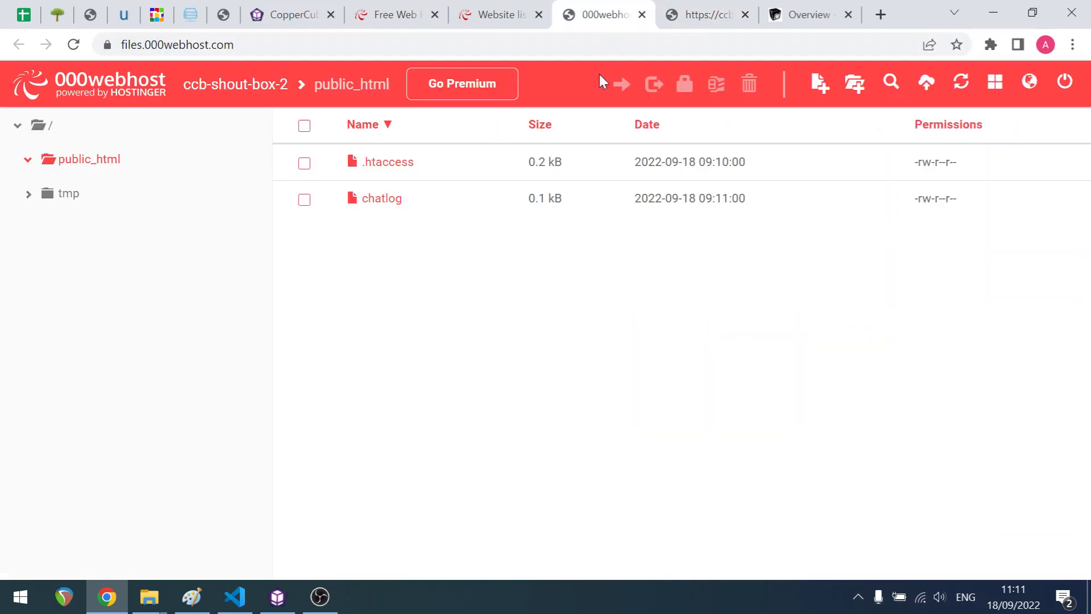
pyautogui.click(407, 203)
pyautogui.doubleClick(382, 221)
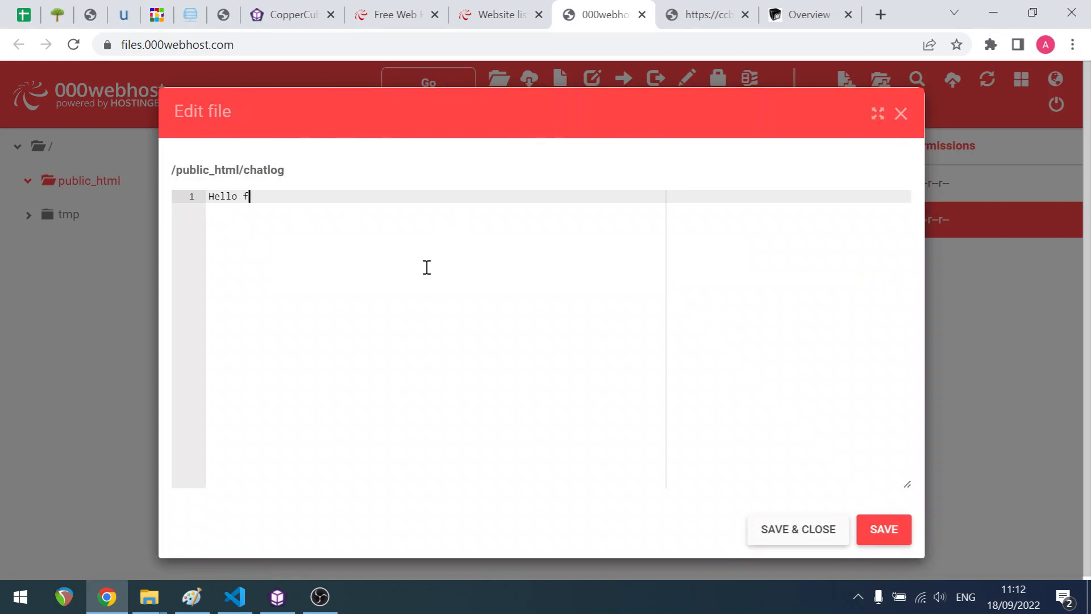
pyautogui.write('hat')
pyautogui.press('BackSpace')
pyautogui.press('BackSpace')
pyautogui.press('BackSpace')
pyautogui.press('BackSpace')
pyautogui.press('BackSpace')
pyautogui.click(909, 530)
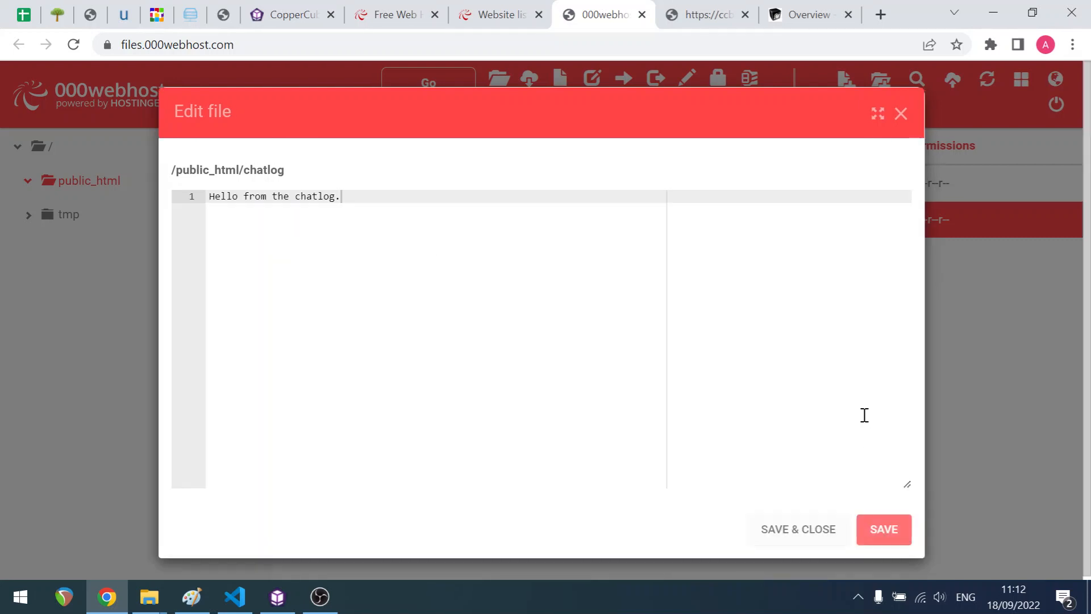
# - Reload the chatlog page in the browser to check the file's contents
pyautogui.click(720, 22)
pyautogui.press('Return')
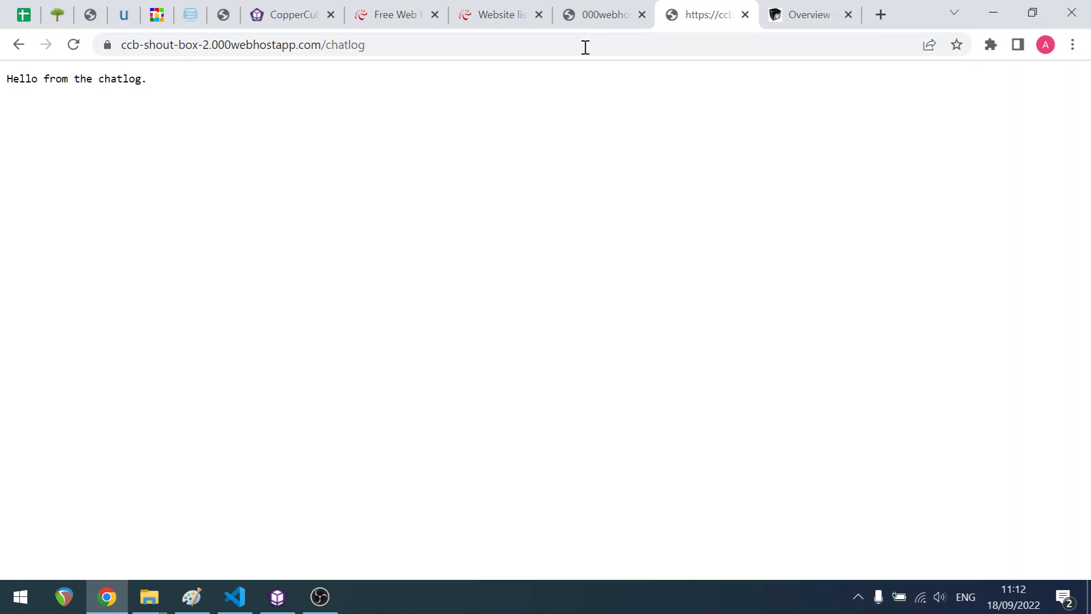
pyautogui.moveTo(165, 78); pyautogui.dragTo(1, 85)
pyautogui.click(260, 150)
pyautogui.click(625, 29)
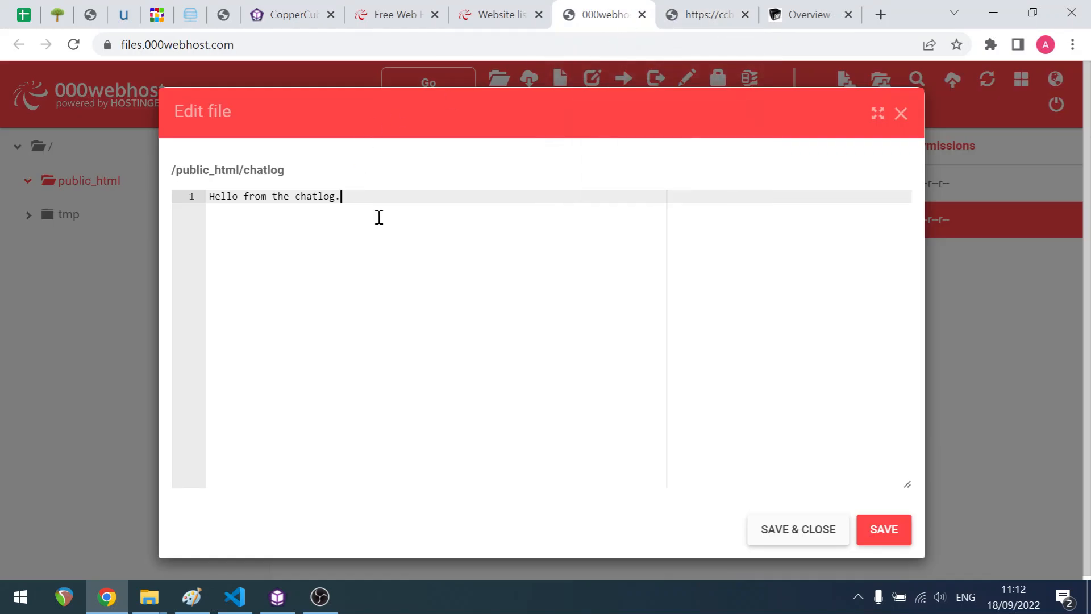
# - Clear the chatlog file and replace it with an empty JSON array spread over three lines
pyautogui.hotkey('ctrl', 'a')
pyautogui.press('BackSpace')
pyautogui.write('[]')
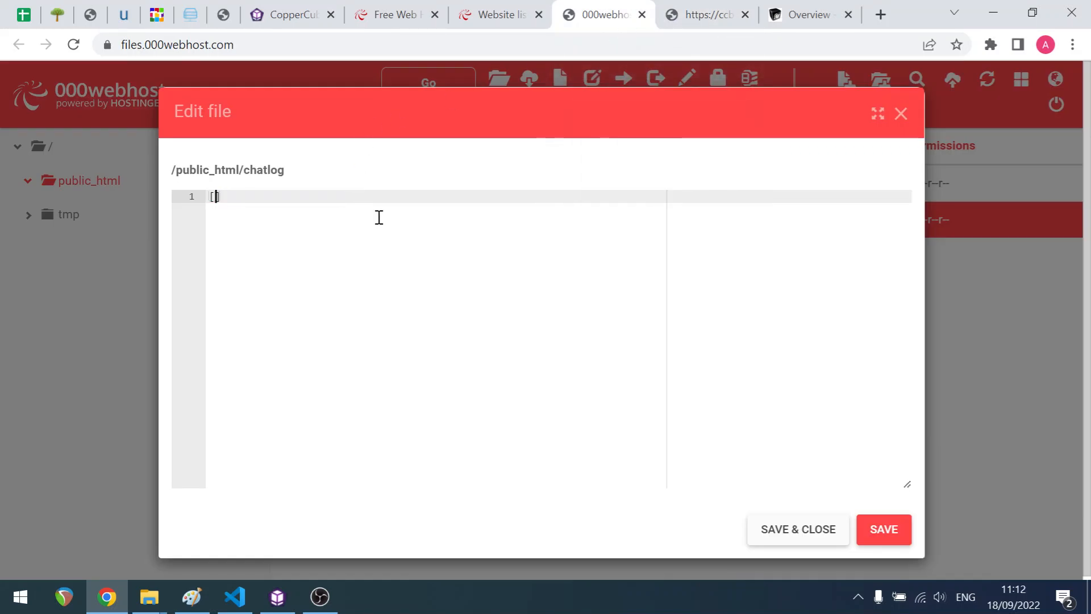
pyautogui.press('Return')
pyautogui.press('Return')
pyautogui.press('Up')
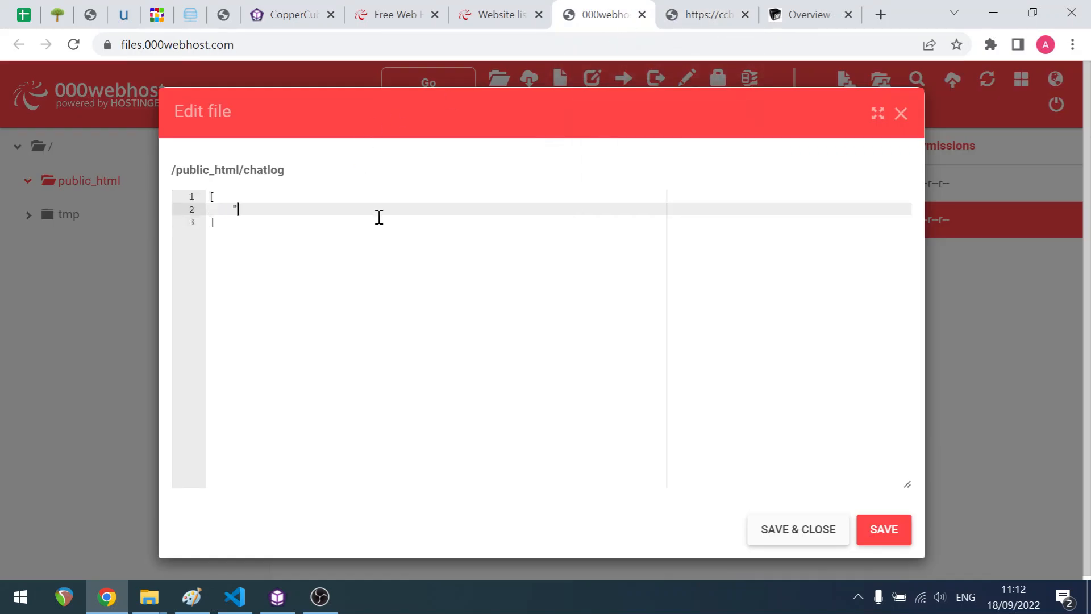
# - Add the entries "user1: Hello!" and "user2: Hi" to the chatlog array and save the file
pyautogui.press('Left')
pyautogui.write('user1: Hello')
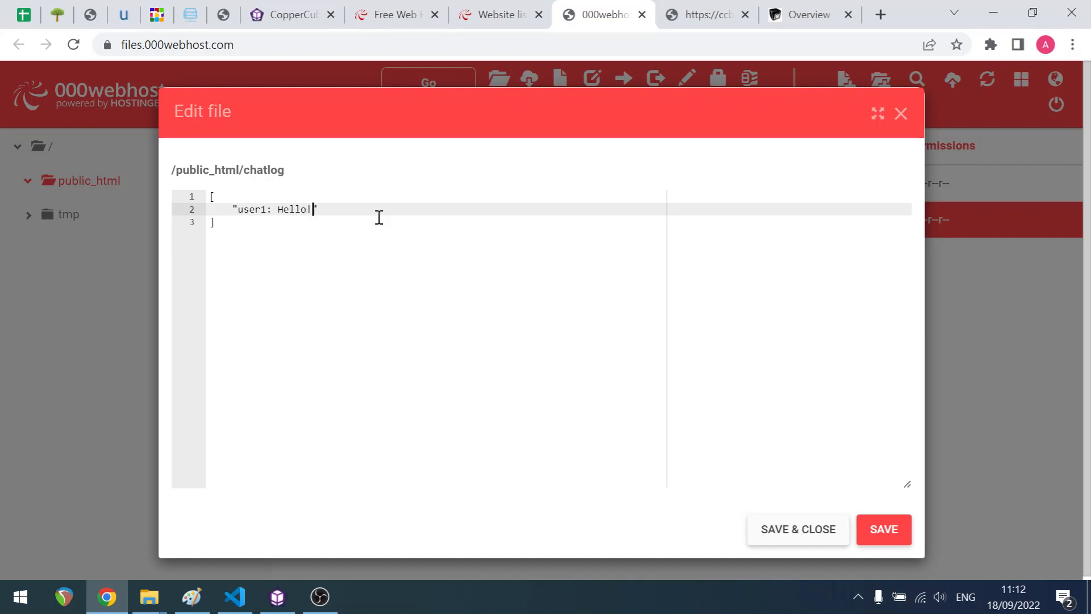
pyautogui.write('!')
pyautogui.press('Right')
pyautogui.write(',')
pyautogui.press('Return')
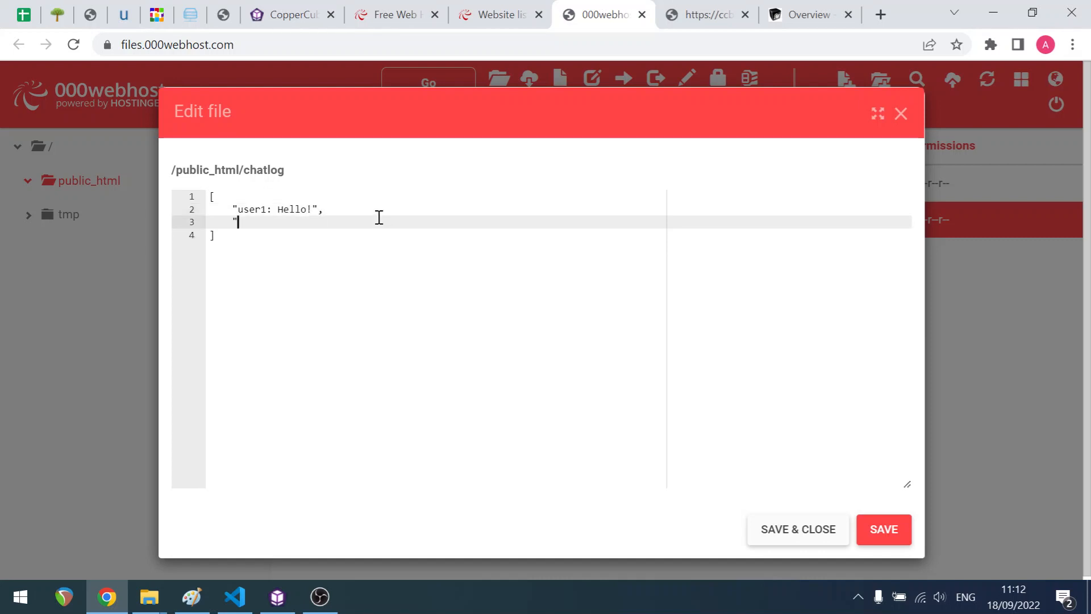
pyautogui.write('"user2: Hi"')
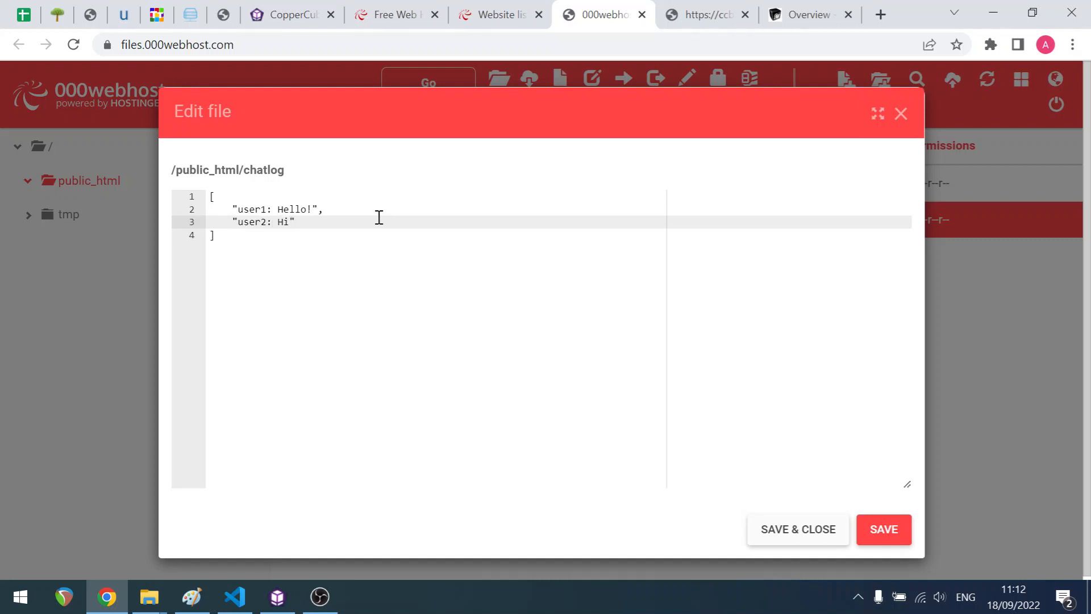
pyautogui.click(862, 530)
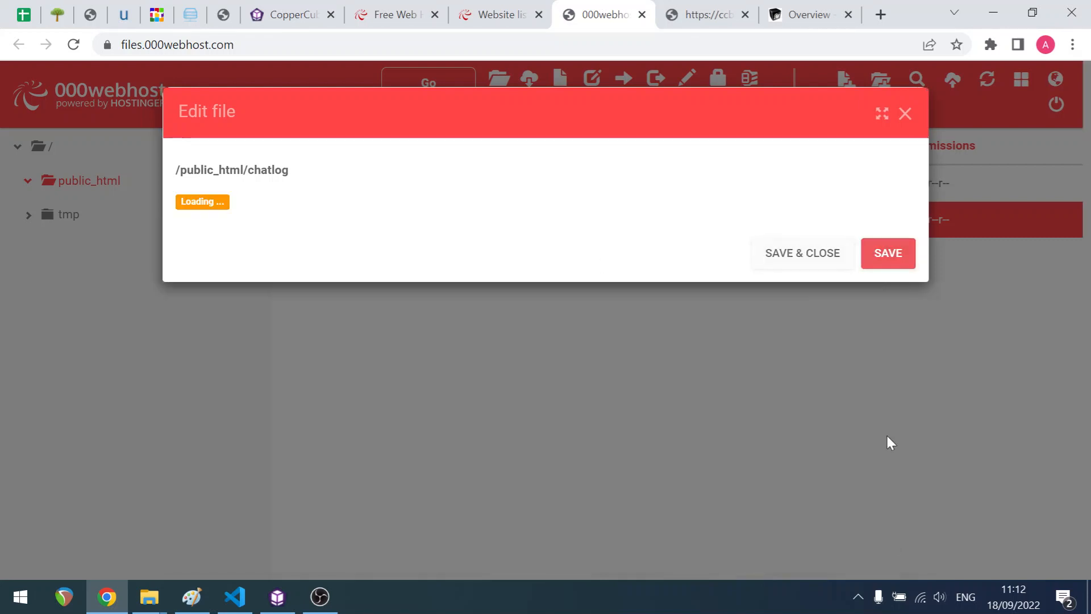
# - Reload the chatlog page in the browser to check the saved array
pyautogui.click(705, 23)
pyautogui.press('F5')
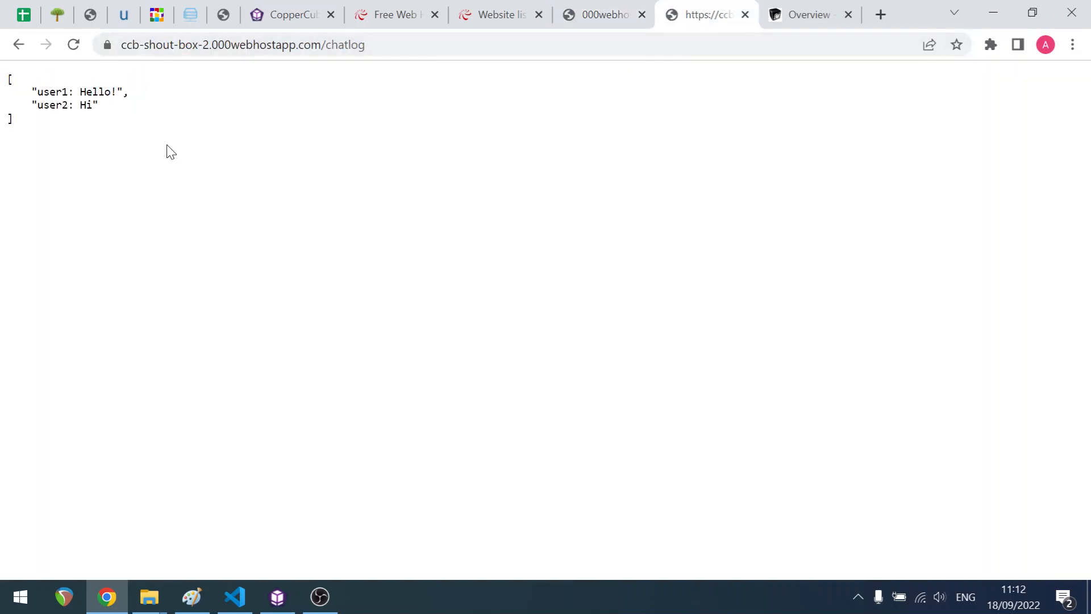
pyautogui.hotkey('ctrl', 'a')
pyautogui.click(174, 168)
pyautogui.click(623, 14)
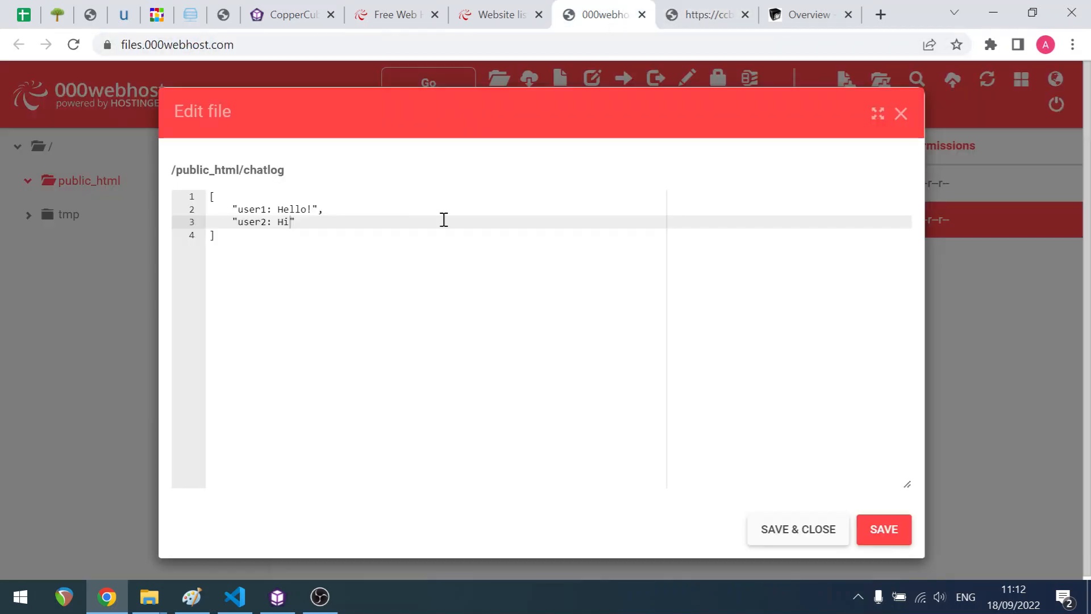
# - Delete both entries from the chatlog, leaving an empty [] array, then save and close the editor
pyautogui.moveTo(316, 223); pyautogui.dragTo(182, 208)
pyautogui.press('BackSpace')
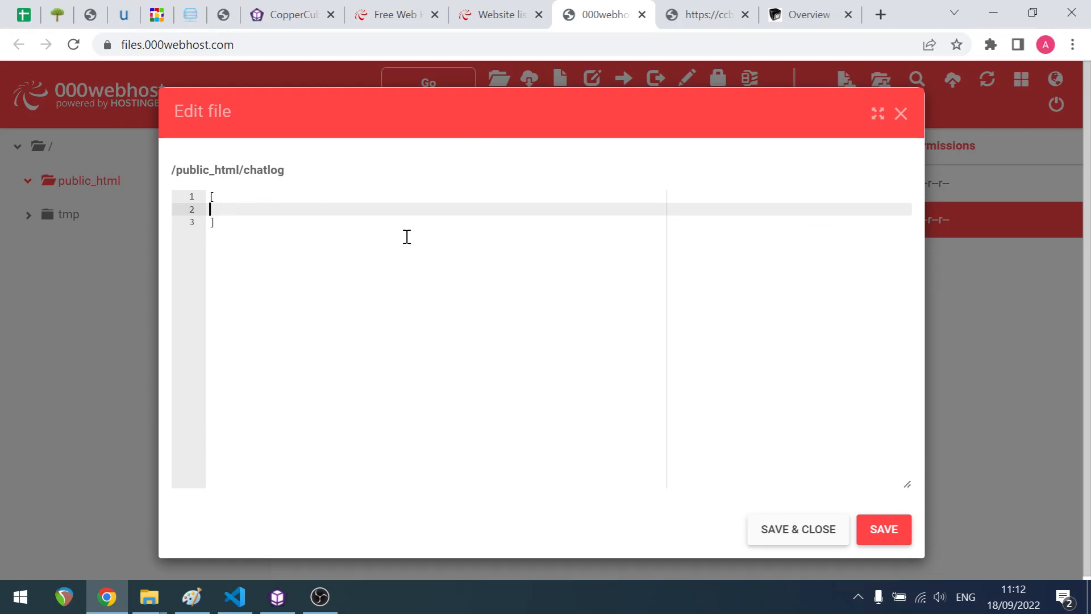
pyautogui.press('BackSpace')
pyautogui.press('Right')
pyautogui.press('BackSpace')
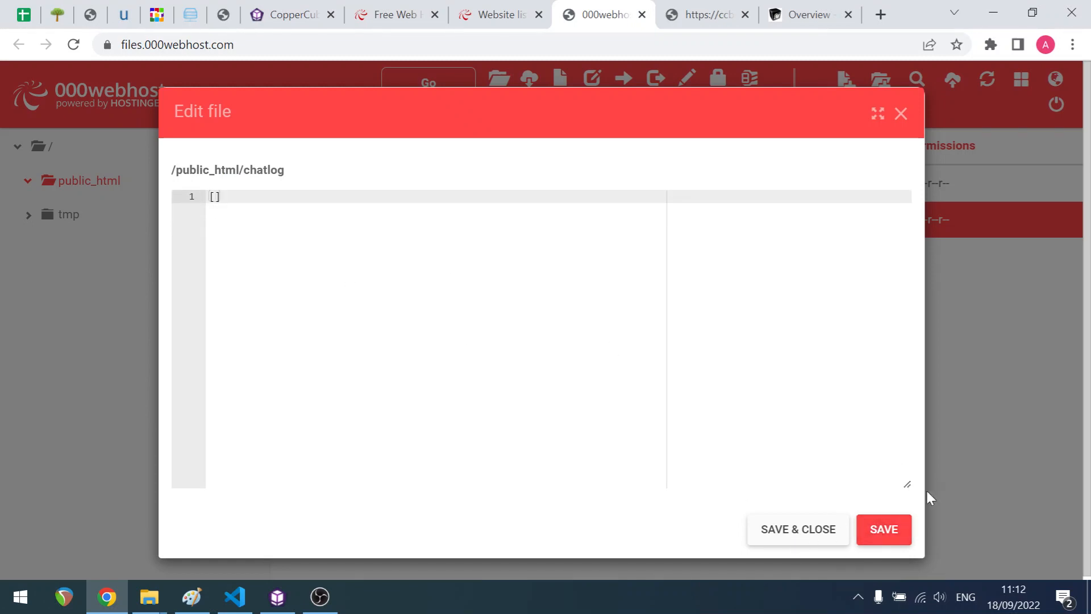
pyautogui.click(882, 530)
pyautogui.click(797, 529)
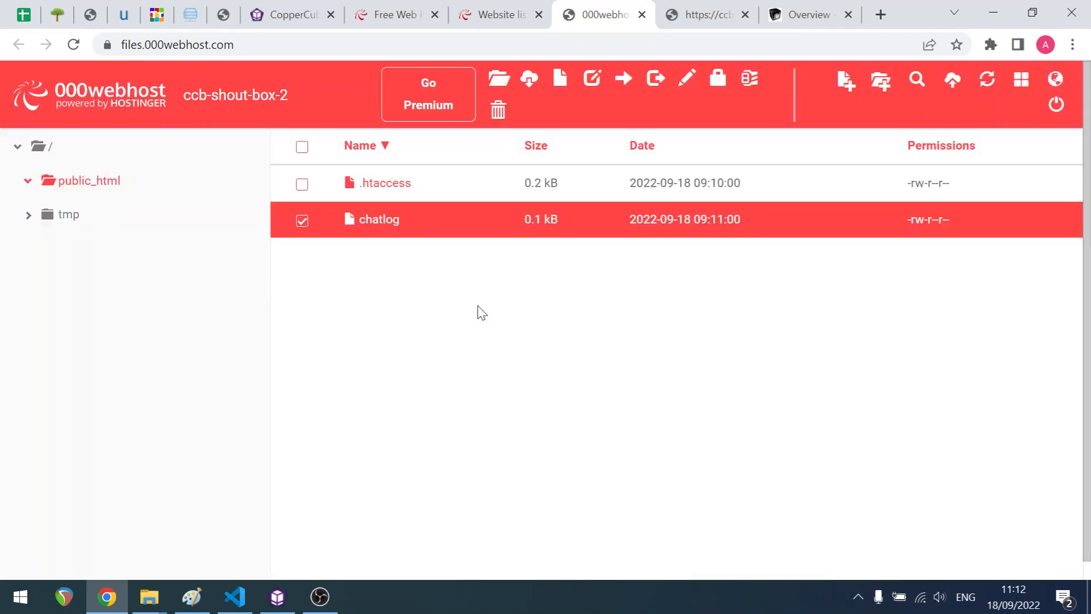
# - Review the text shown on the chatlog page
pyautogui.click(725, 17)
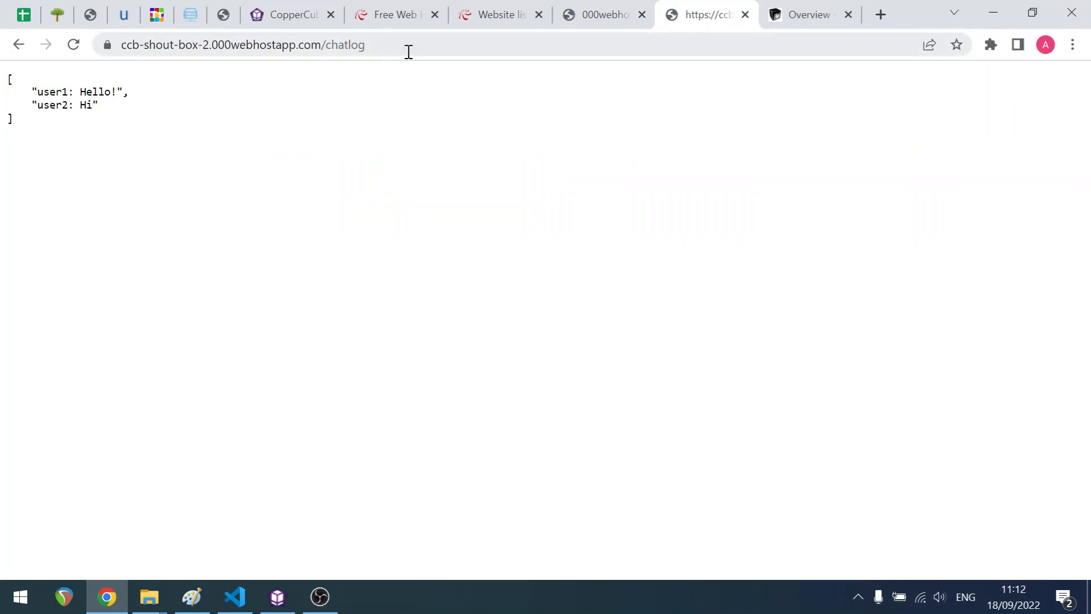
pyautogui.click(462, 46)
pyautogui.moveTo(106, 118); pyautogui.dragTo(2, 91)
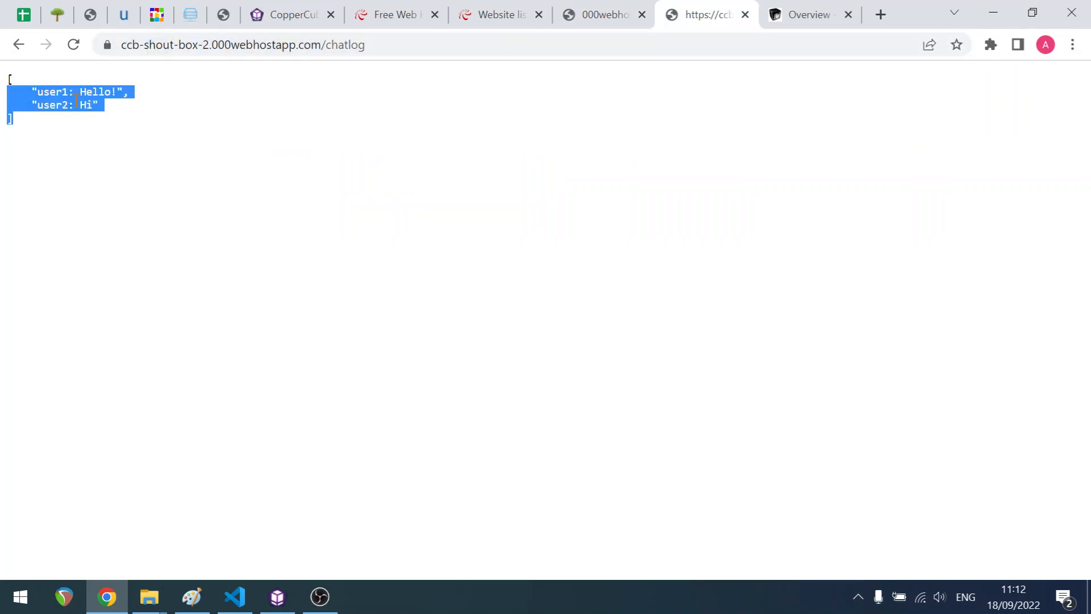
pyautogui.click(113, 119)
pyautogui.click(601, 19)
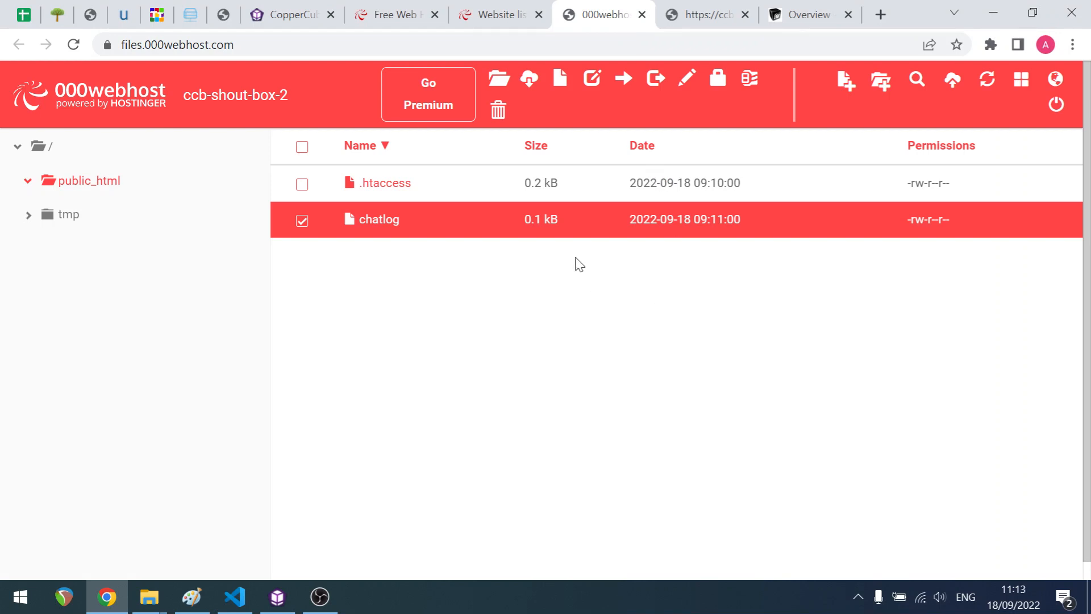
# - Create a new file named index.php in public_html
pyautogui.click(846, 85)
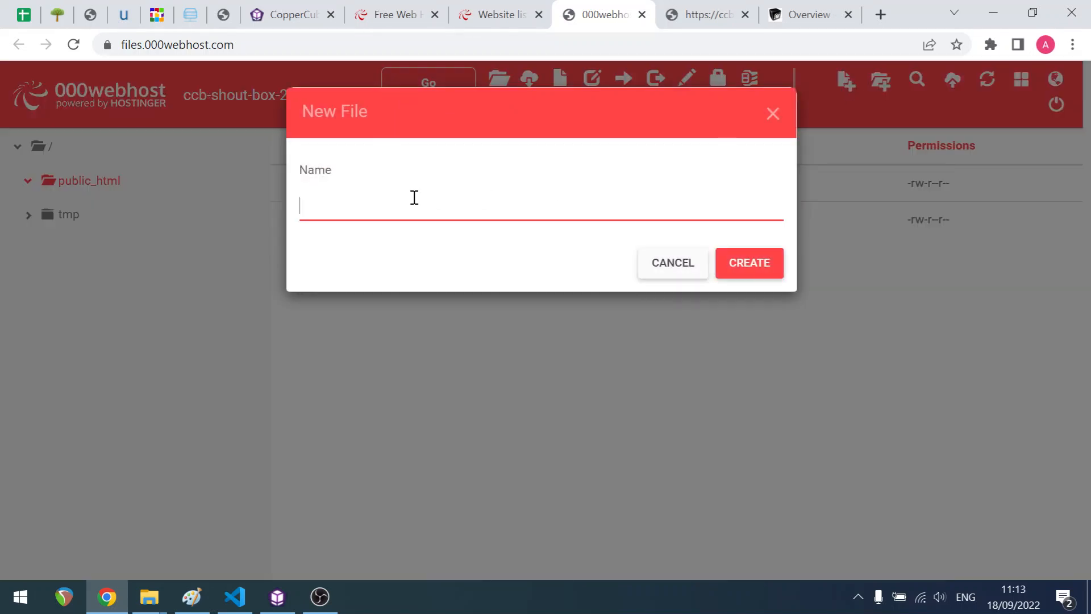
pyautogui.write('index.php')
pyautogui.click(757, 264)
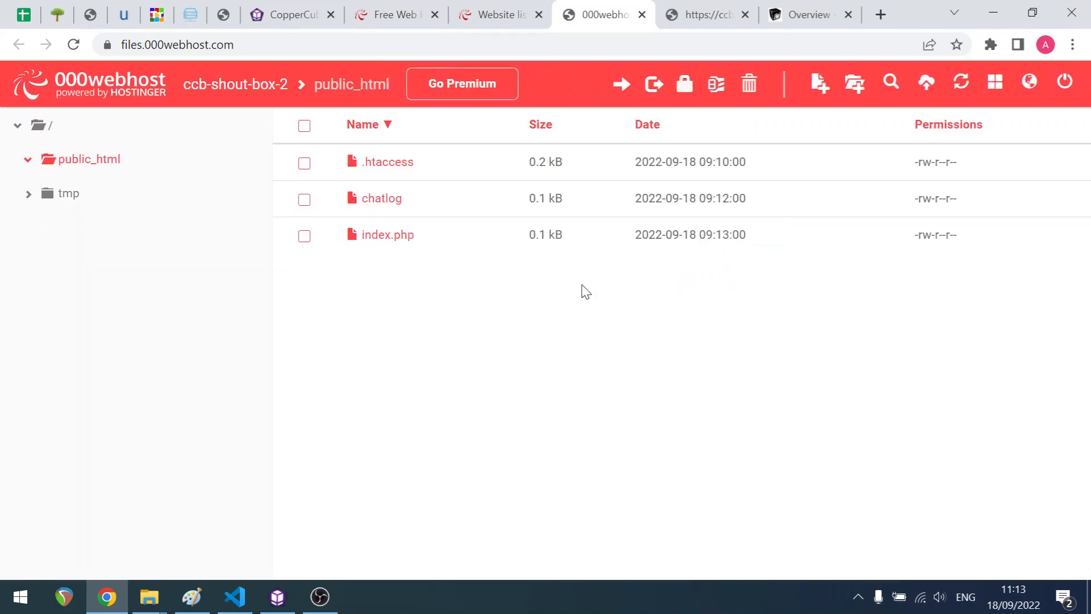
# - Copy the site's base address and open it in a new tab
pyautogui.click(710, 15)
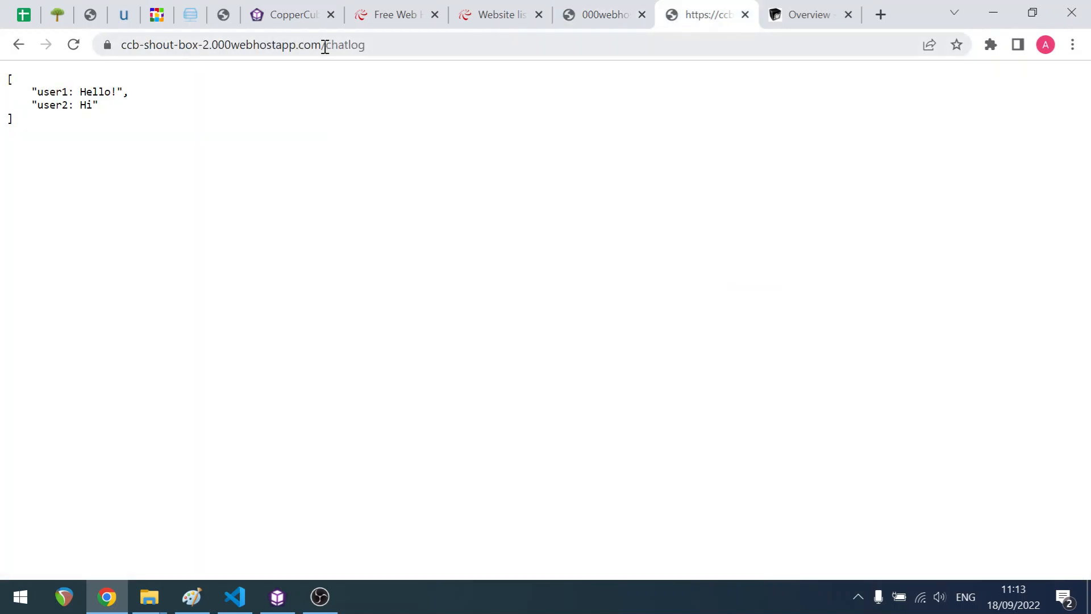
pyautogui.moveTo(324, 45); pyautogui.dragTo(120, 45)
pyautogui.click(349, 45)
pyautogui.hotkey('ctrl', 'c')
pyautogui.click(880, 15)
pyautogui.hotkey('ctrl', 'v')
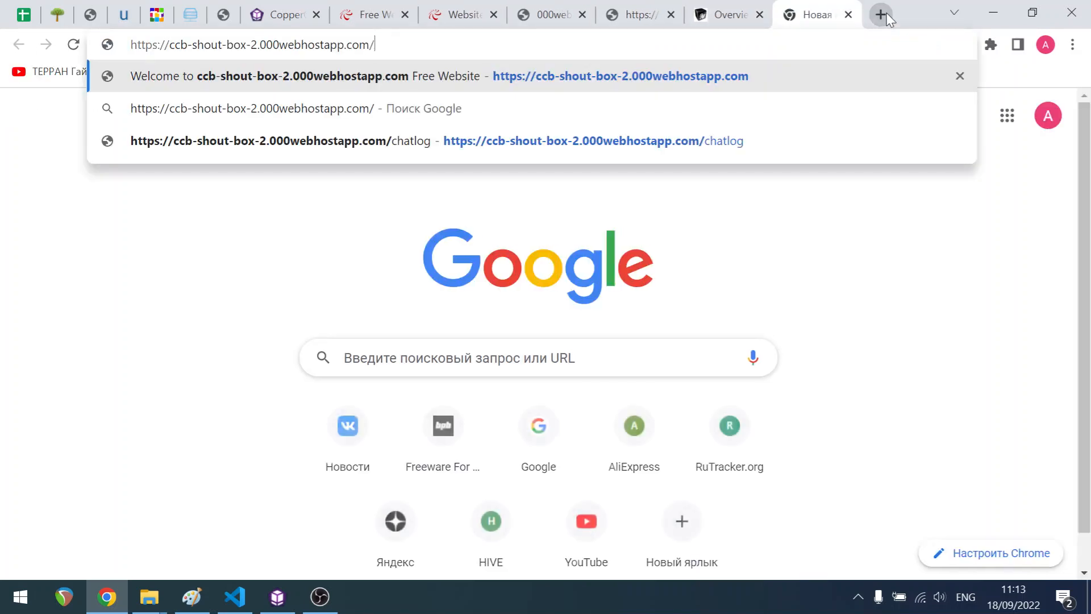
pyautogui.press('Return')
pyautogui.moveTo(813, 12); pyautogui.dragTo(770, 37)
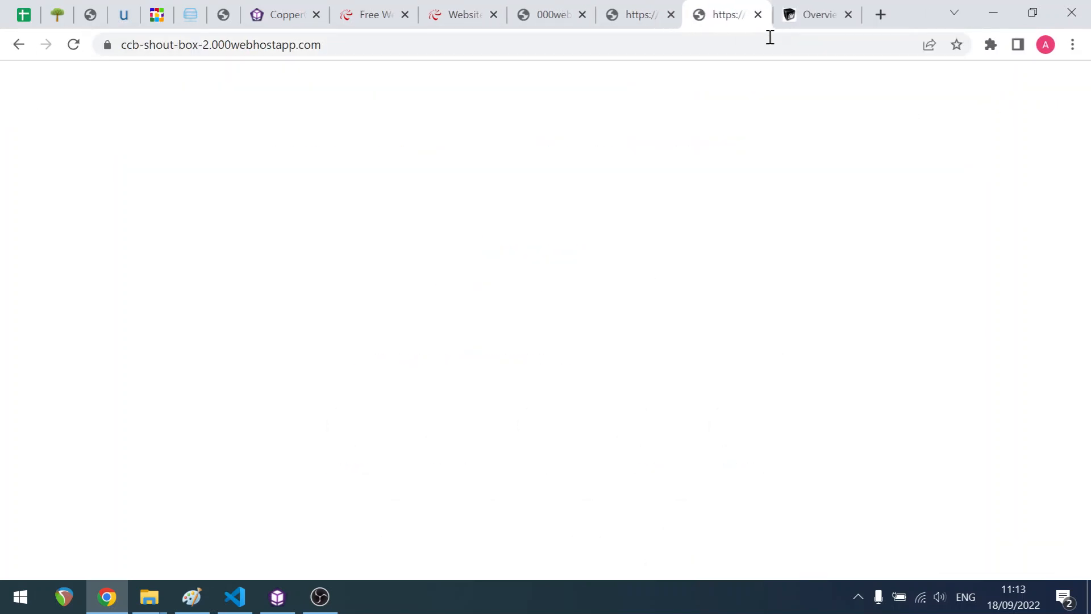
# - Open index.php for editing and enter an empty PHP block with <?php and ?> tags
pyautogui.click(356, 47)
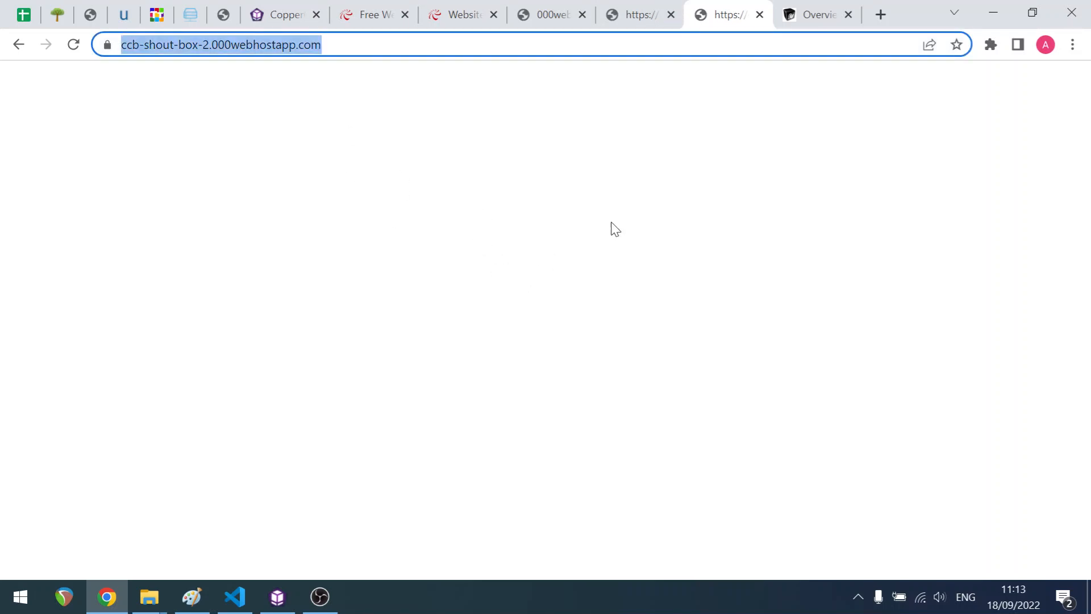
pyautogui.click(452, 19)
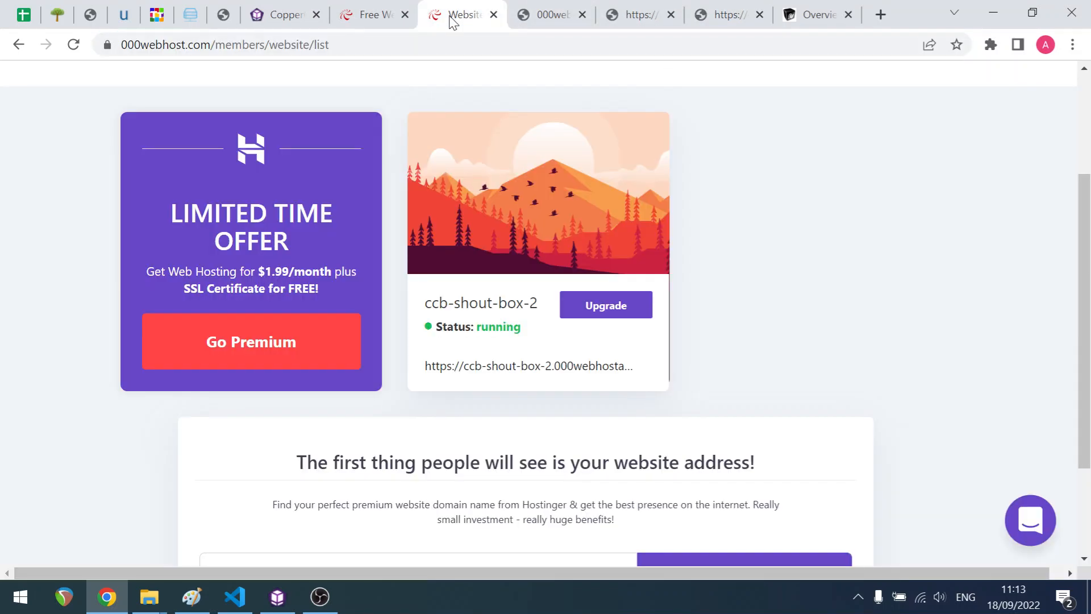
pyautogui.click(591, 14)
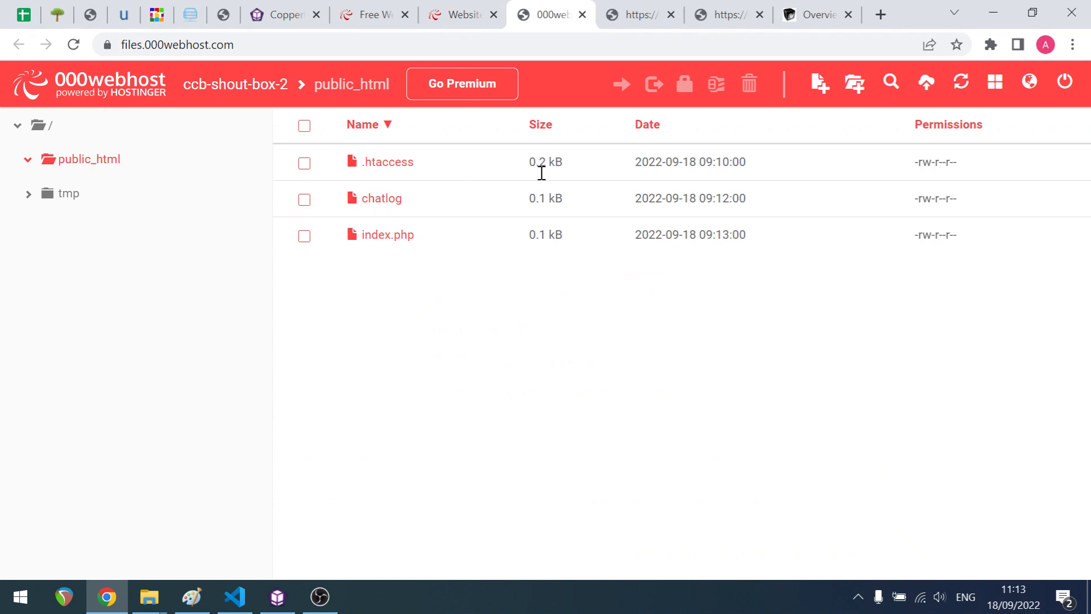
pyautogui.doubleClick(404, 241)
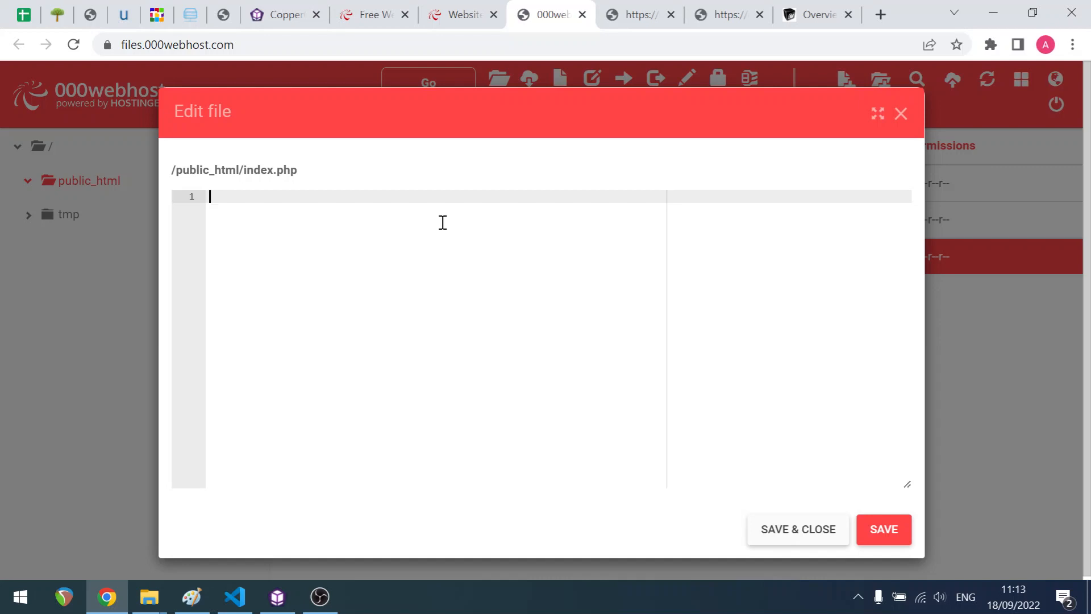
pyautogui.write('<?php')
pyautogui.press('Left')
pyautogui.press('Return')
pyautogui.press('Return')
pyautogui.press('Up')
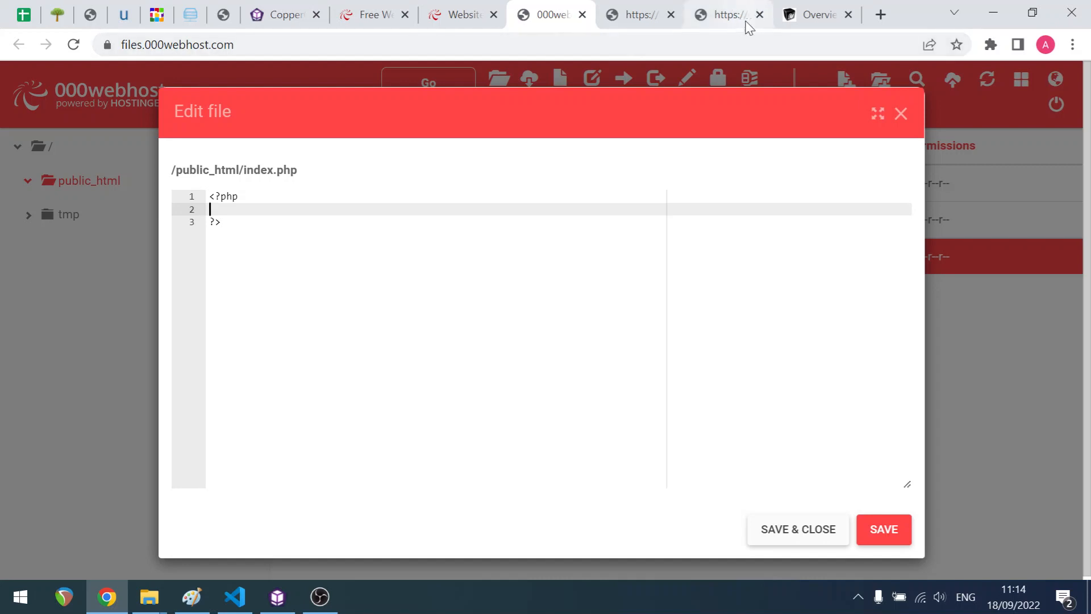
# - Switch to the site's root page tab and focus its address
pyautogui.click(725, 17)
pyautogui.click(449, 46)
pyautogui.click(452, 40)
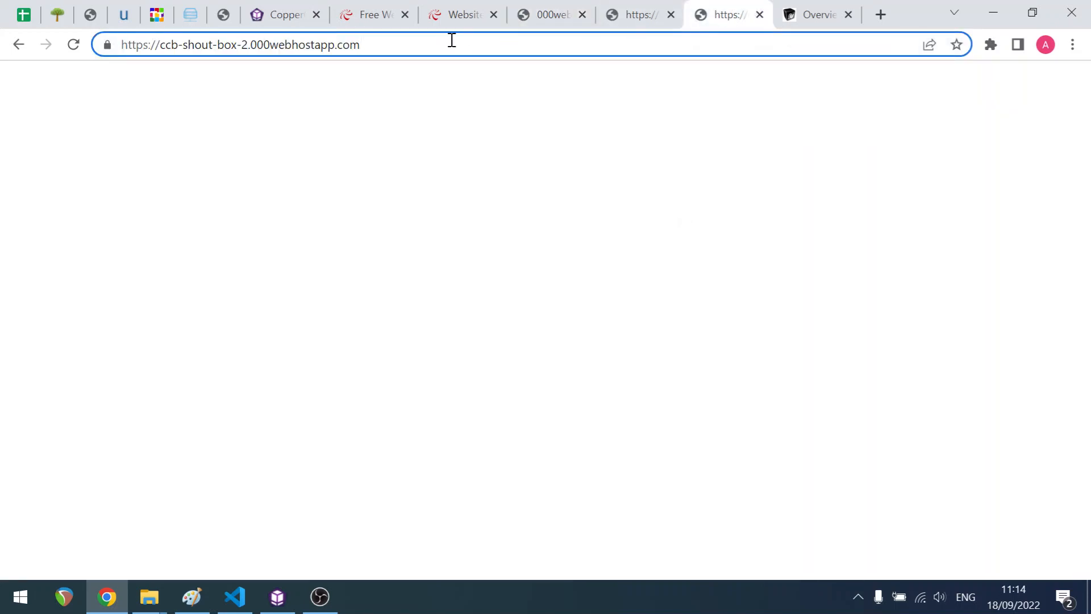